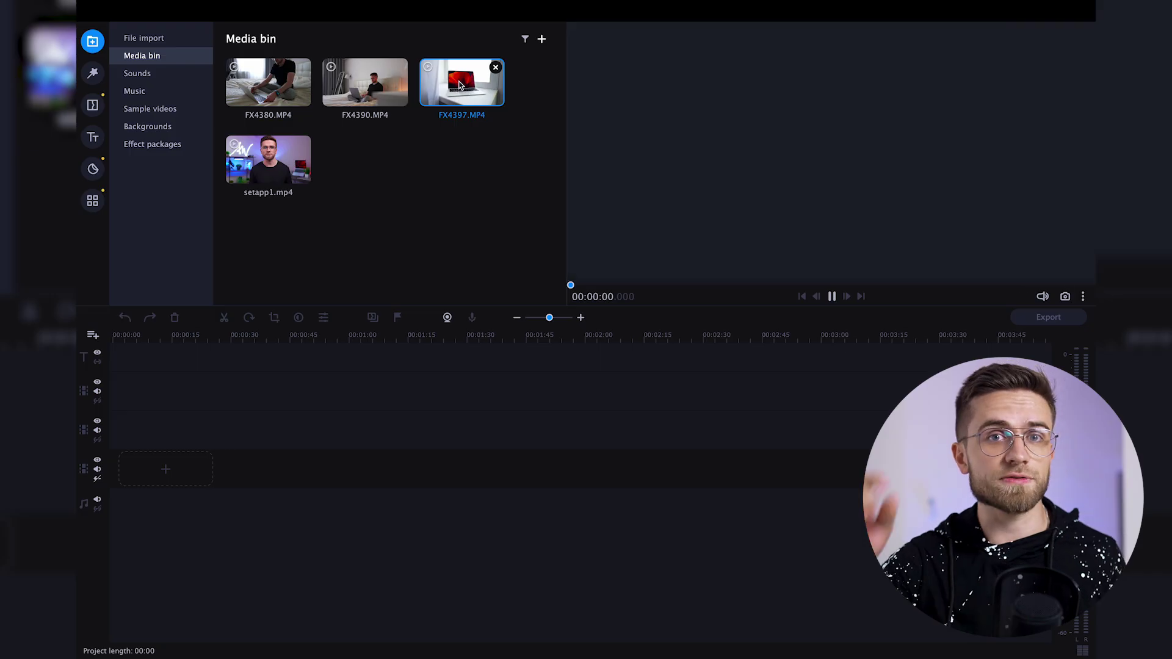
Add FX4397.MP4 to the timeline with its audio detached and crop it tighter around the laptop
{"action": "left_click_drag", "start_coordinate": [460, 85], "coordinate": [175, 473]}
{"action": "left_click_drag", "start_coordinate": [328, 507], "coordinate": [330, 583]}
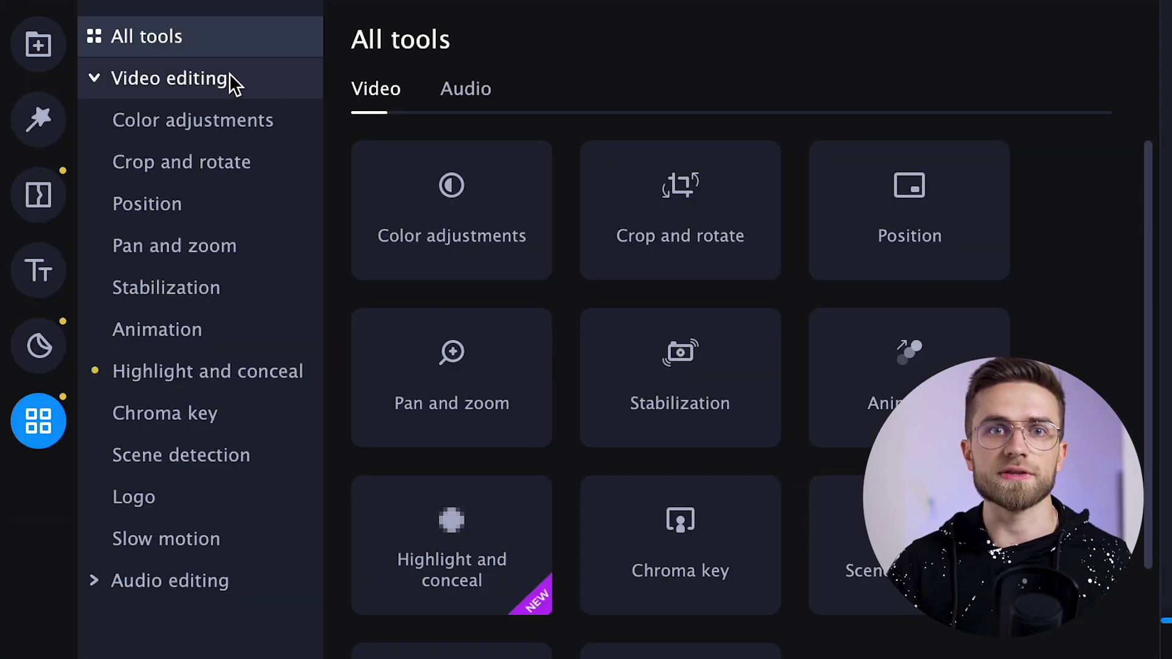
{"action": "left_click", "coordinate": [188, 66]}
{"action": "left_click", "coordinate": [265, 164]}
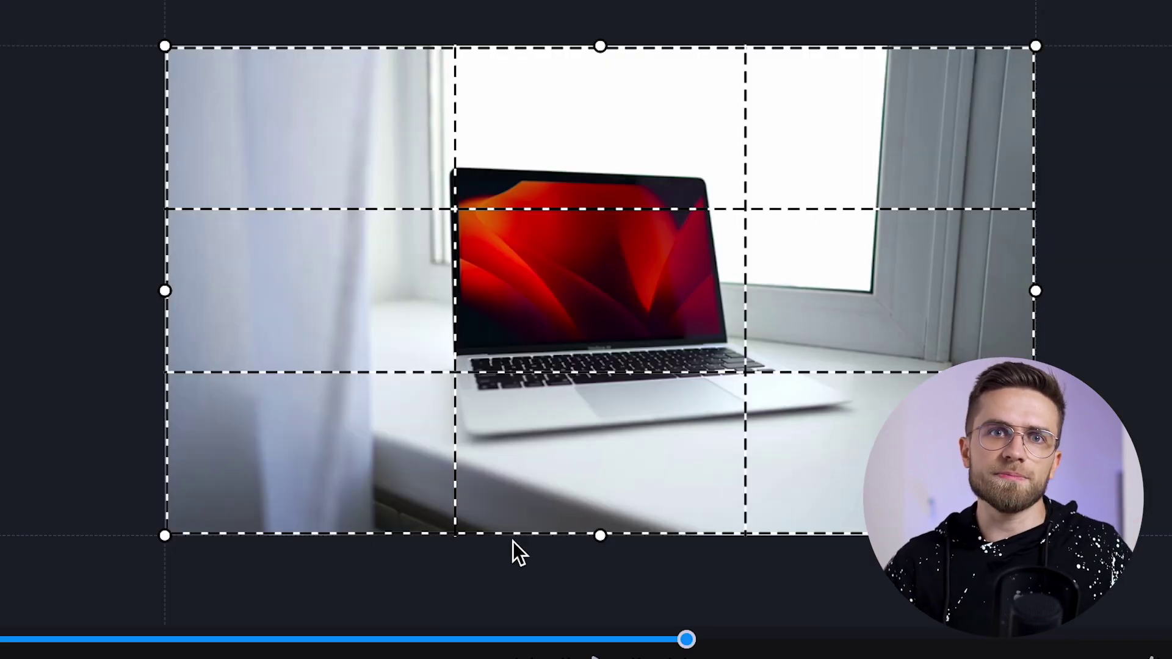
{"action": "mouse_move", "coordinate": [170, 534]}
{"action": "left_mouse_down"}
{"action": "mouse_move", "coordinate": [282, 463]}
{"action": "mouse_move", "coordinate": [166, 535]}
{"action": "left_mouse_up"}
{"action": "left_click_drag", "start_coordinate": [165, 293], "coordinate": [531, 291]}
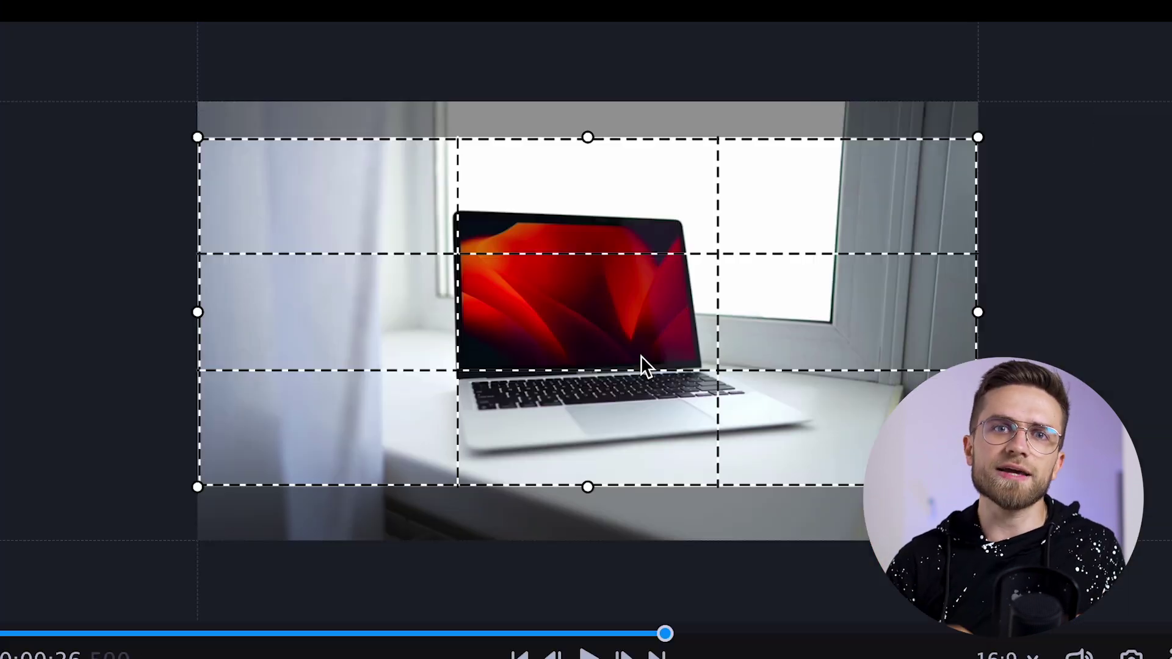
{"action": "left_click_drag", "start_coordinate": [591, 482], "coordinate": [590, 501]}
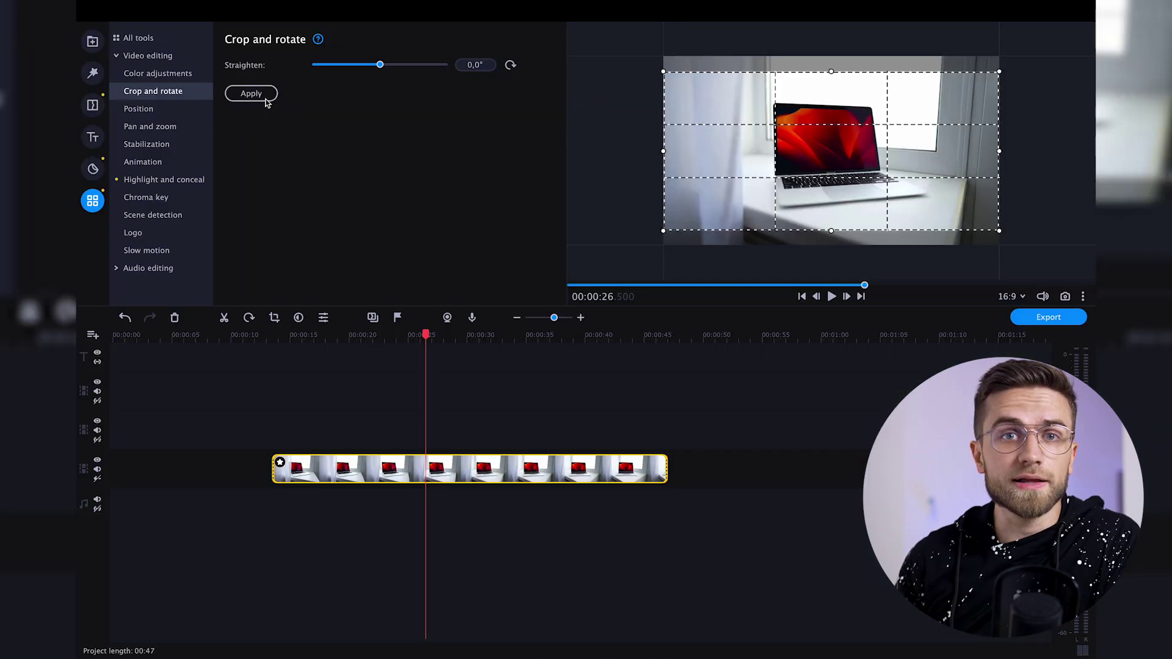
{"action": "left_click", "coordinate": [263, 96]}
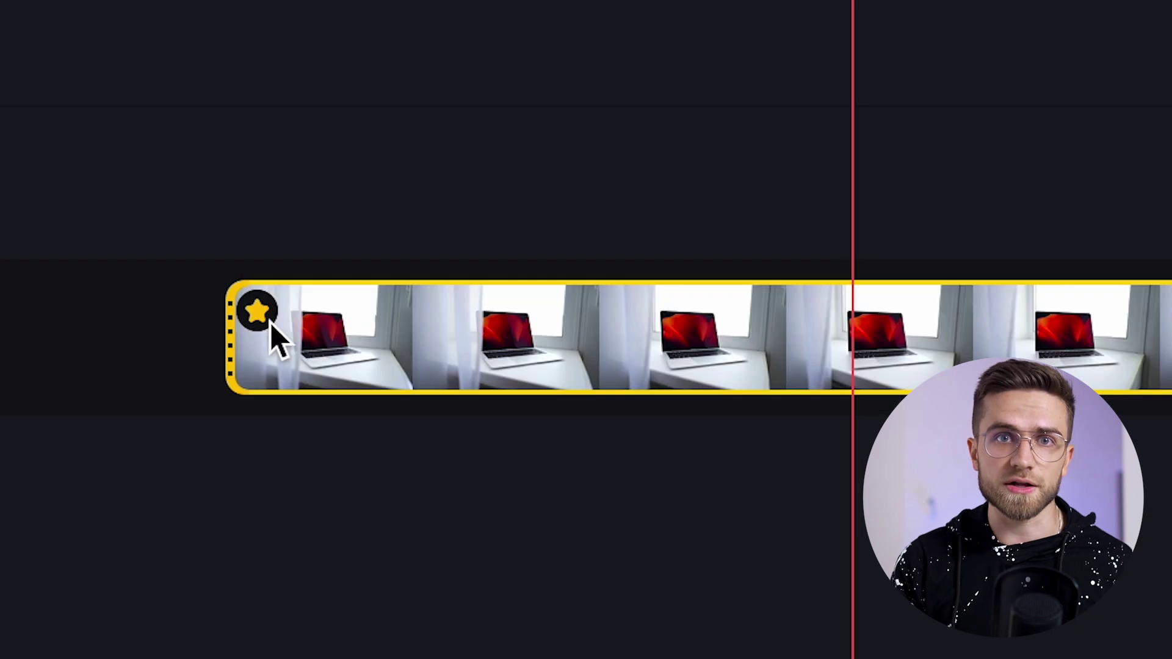
Reopen the laptop clip's Crop and rotate settings and move the crop frame lower
{"action": "left_click", "coordinate": [274, 317]}
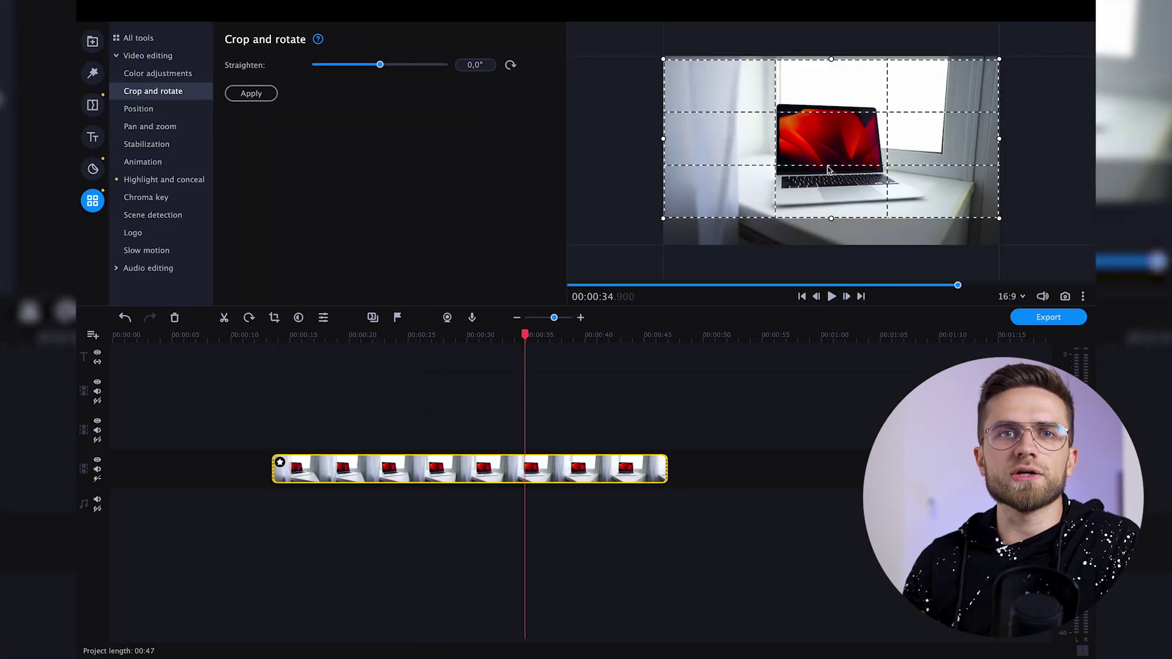
{"action": "left_click_drag", "start_coordinate": [828, 169], "coordinate": [829, 185]}
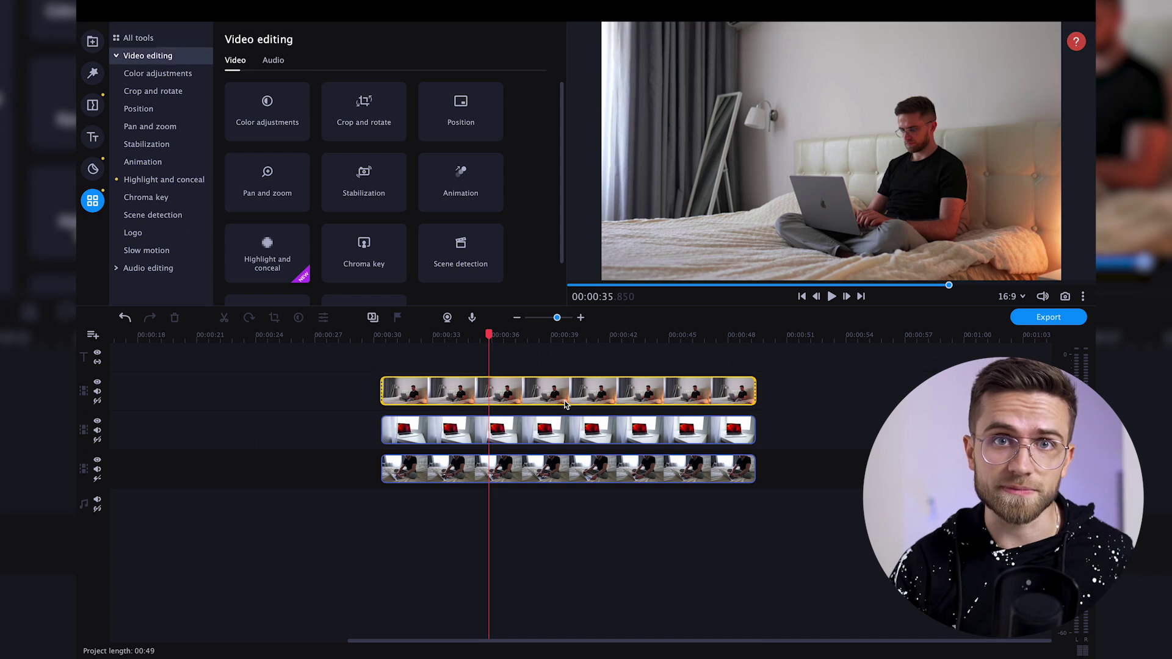
Select the stacked clips and put the bedroom clip in the Trio – left position
{"action": "left_click", "coordinate": [565, 398]}
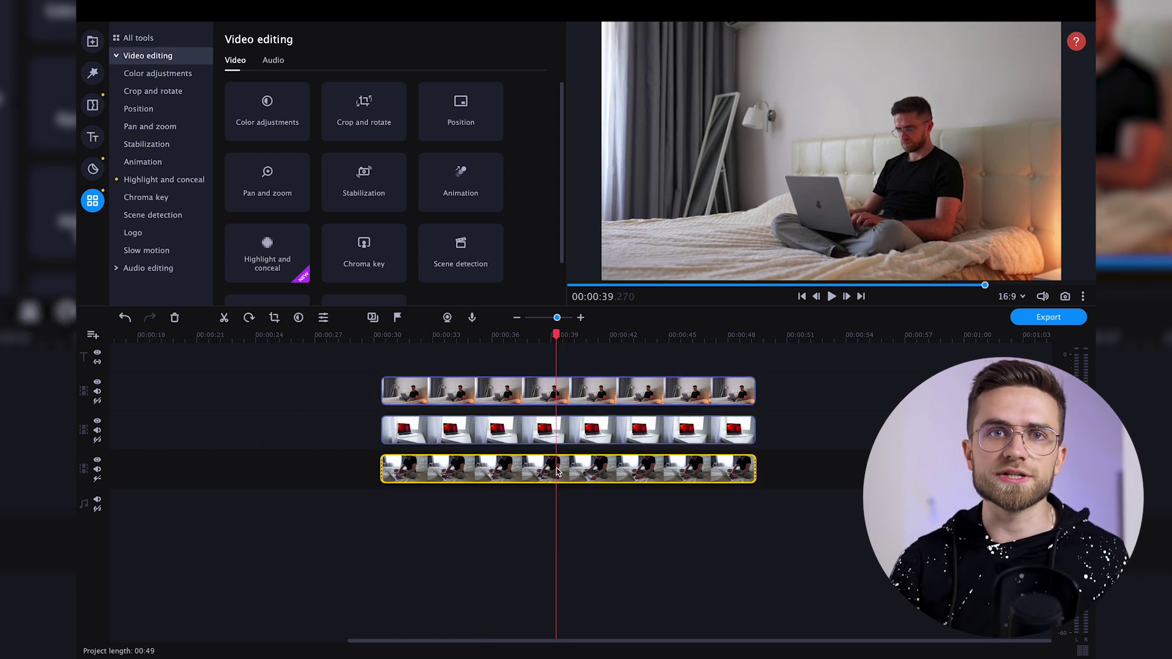
{"action": "left_click_drag", "start_coordinate": [797, 391], "coordinate": [542, 488]}
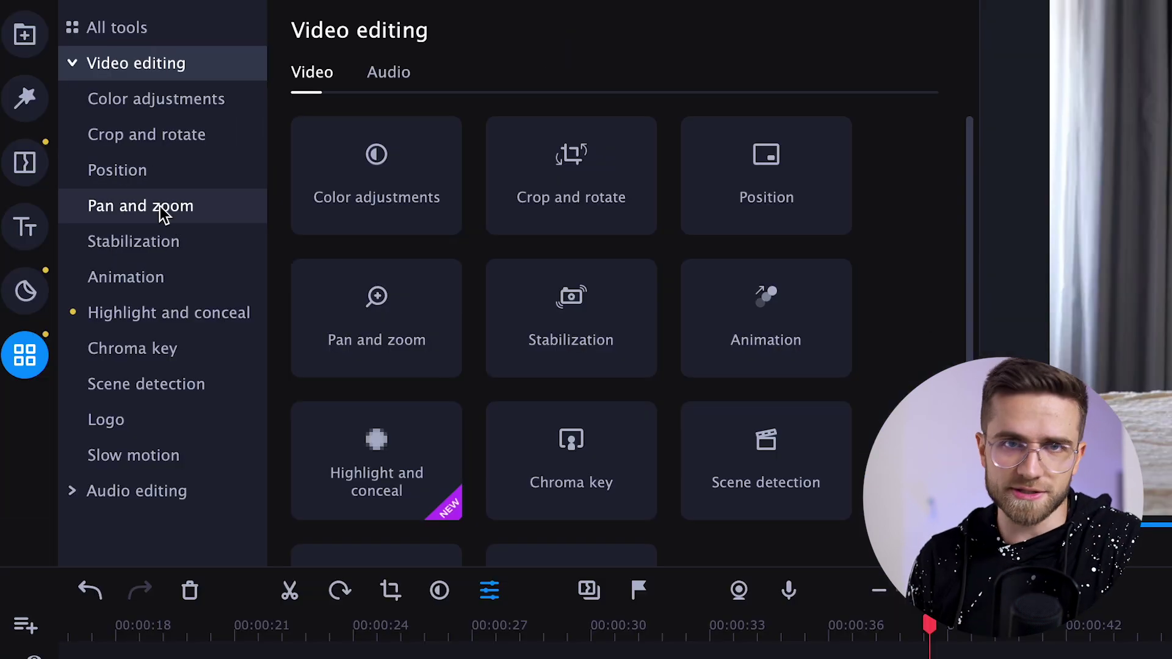
{"action": "left_click", "coordinate": [210, 173]}
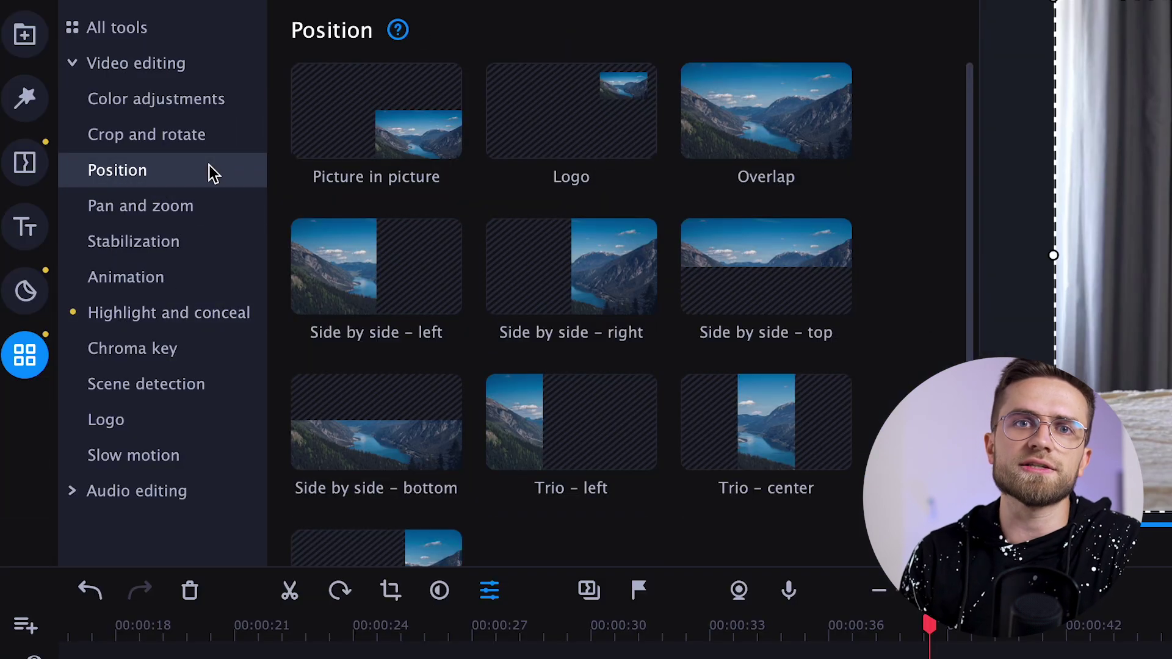
{"action": "scroll", "coordinate": [432, 329], "scroll_direction": "down", "scroll_amount": 3}
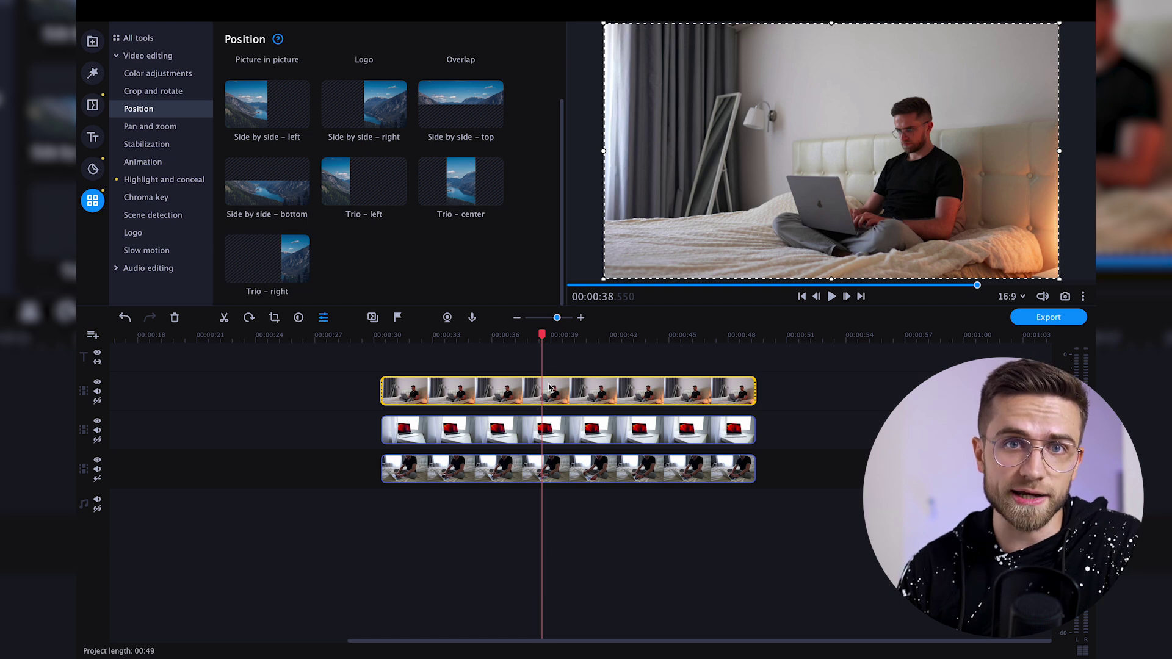
{"action": "left_click", "coordinate": [380, 200]}
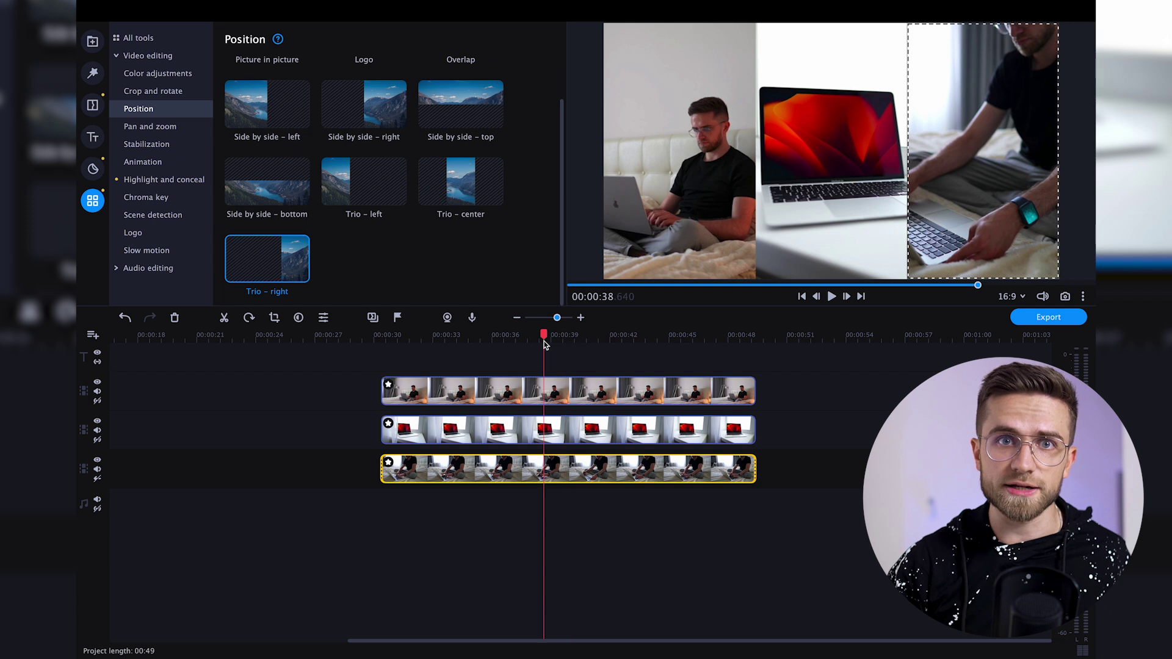
Rewind to about 34.6 seconds and reframe the left panel so the man is centred
{"action": "left_click_drag", "start_coordinate": [544, 336], "coordinate": [428, 354]}
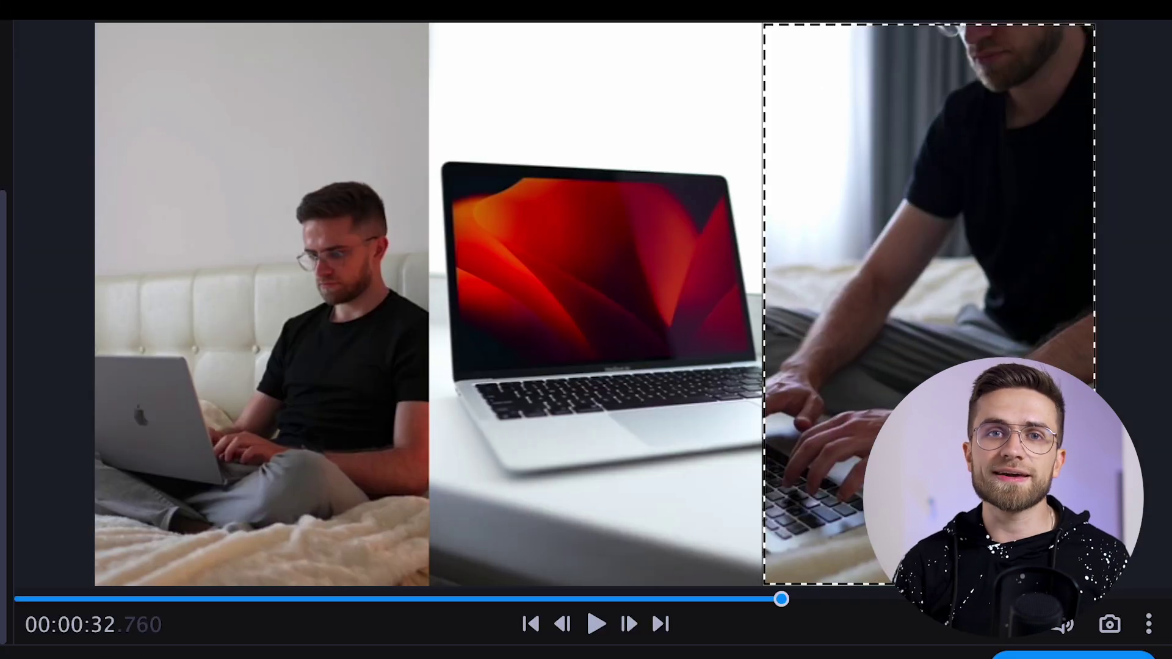
{"action": "left_click", "coordinate": [324, 521]}
{"action": "left_click_drag", "start_coordinate": [325, 521], "coordinate": [345, 474]}
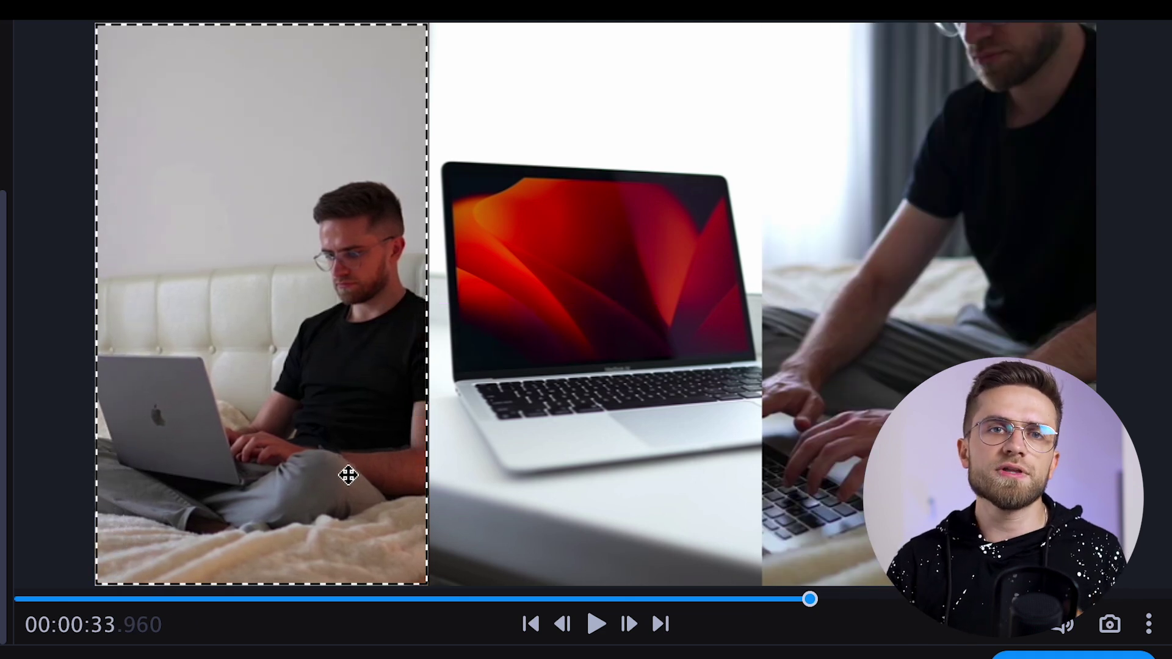
{"action": "left_click", "coordinate": [537, 423]}
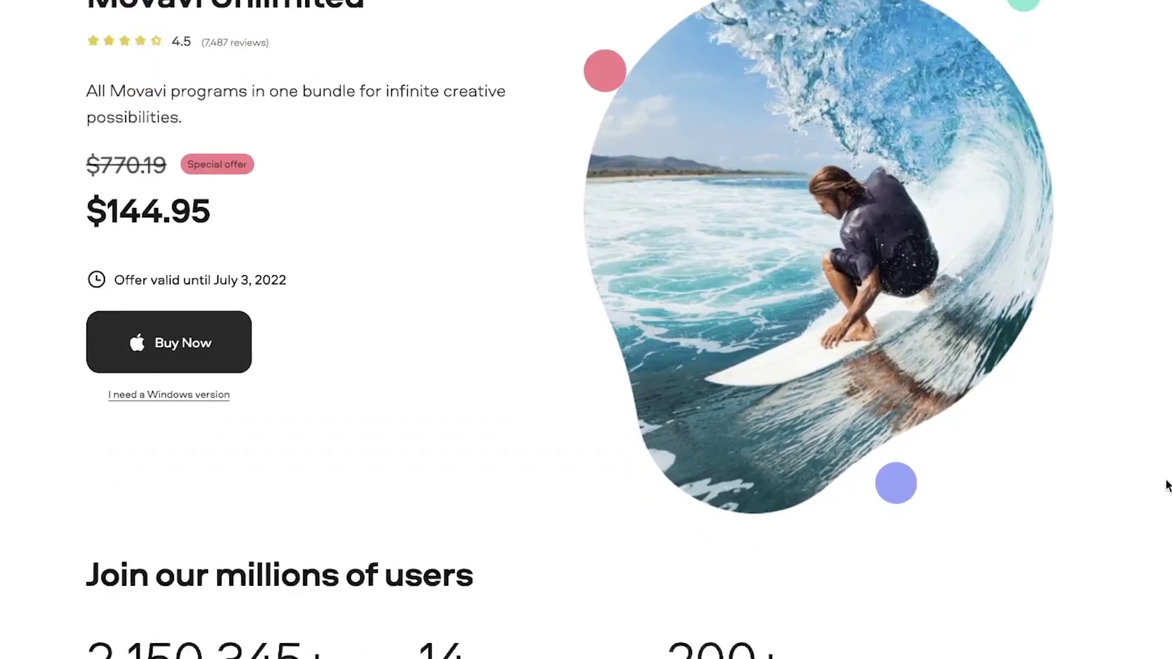
Scroll the Movavi Unlimited page down to the System requirements section
{"action": "scroll", "coordinate": [1166, 484], "scroll_direction": "down", "scroll_amount": 15}
{"action": "scroll", "coordinate": [1167, 484], "scroll_direction": "down", "scroll_amount": 15}
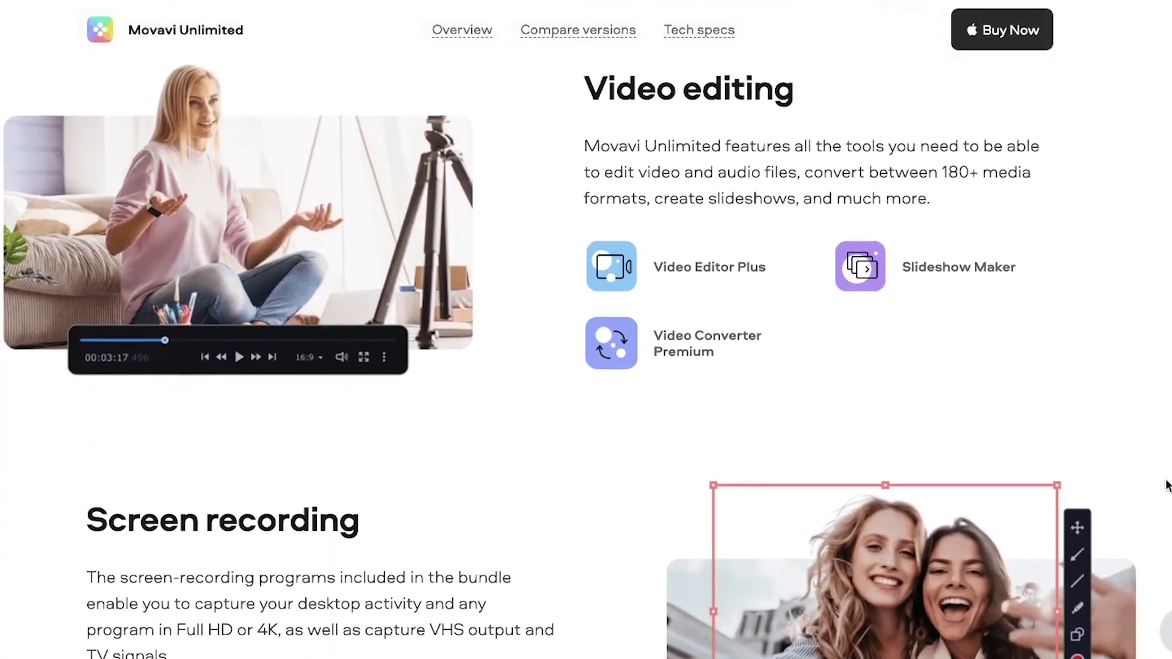
{"action": "scroll", "coordinate": [1166, 484], "scroll_direction": "down", "scroll_amount": 15}
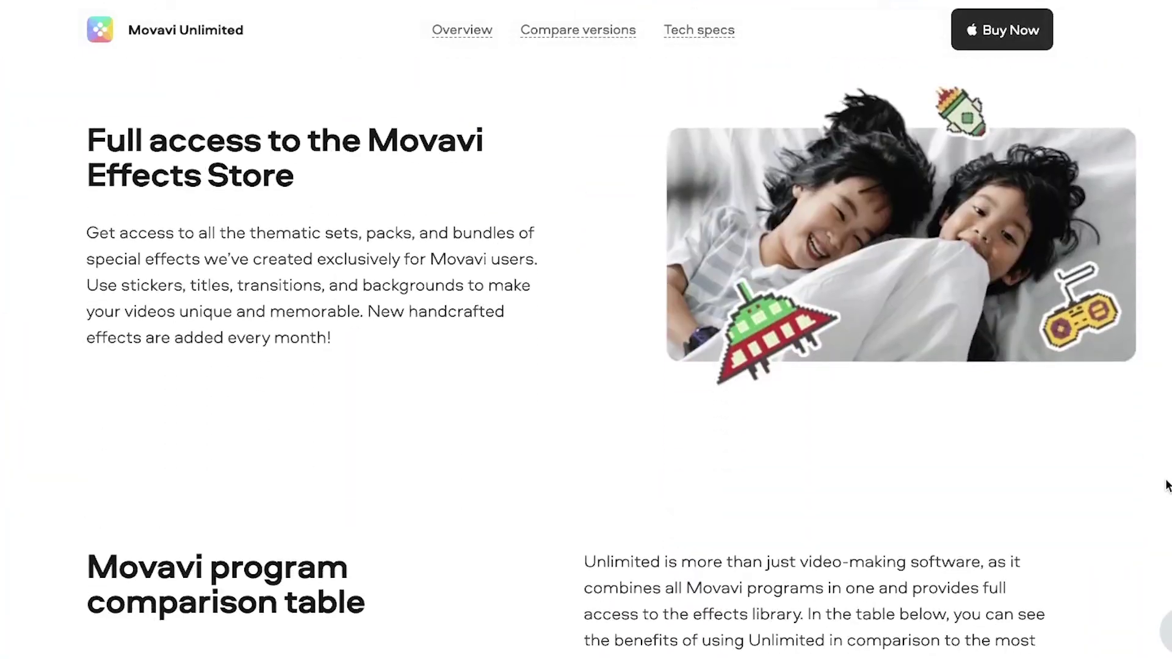
{"action": "scroll", "coordinate": [1166, 484], "scroll_direction": "down", "scroll_amount": 2}
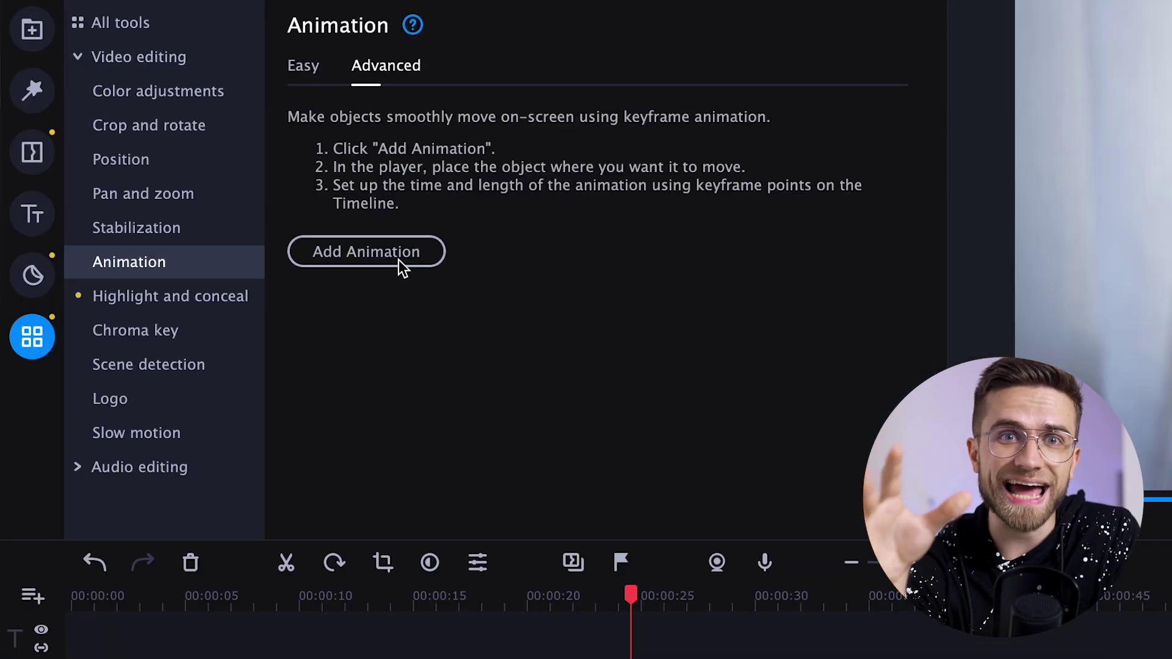
Keyframe the laptop clip so the frame enlarges and shifts up and right over time
{"action": "left_click", "coordinate": [400, 259]}
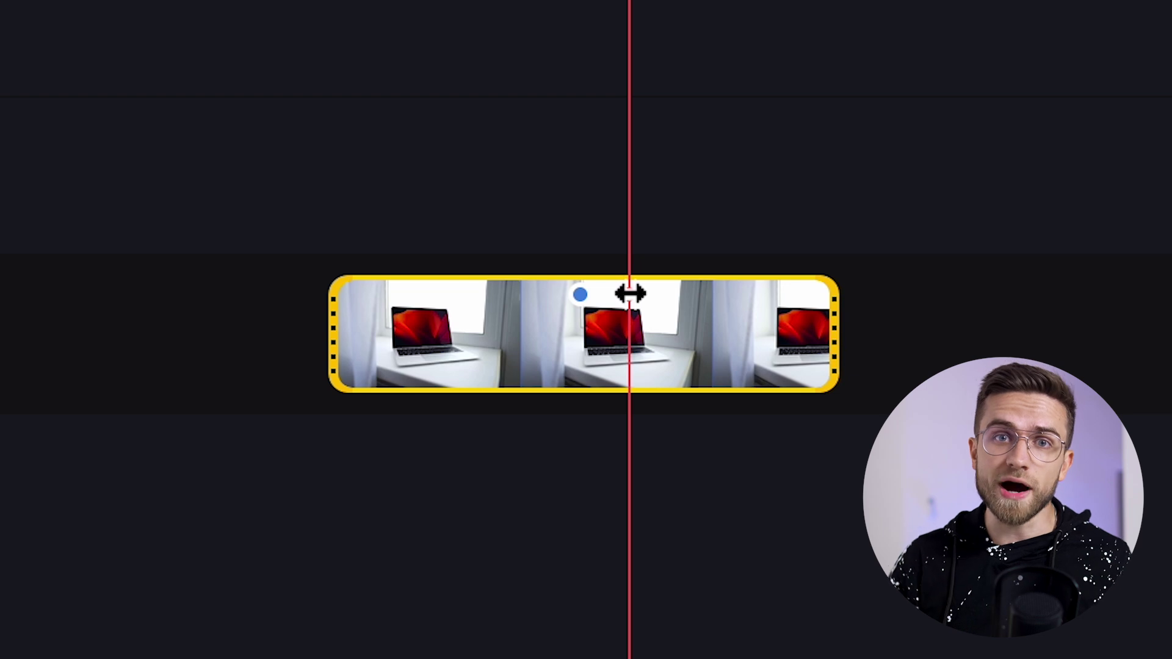
{"action": "left_click_drag", "start_coordinate": [630, 294], "coordinate": [862, 314]}
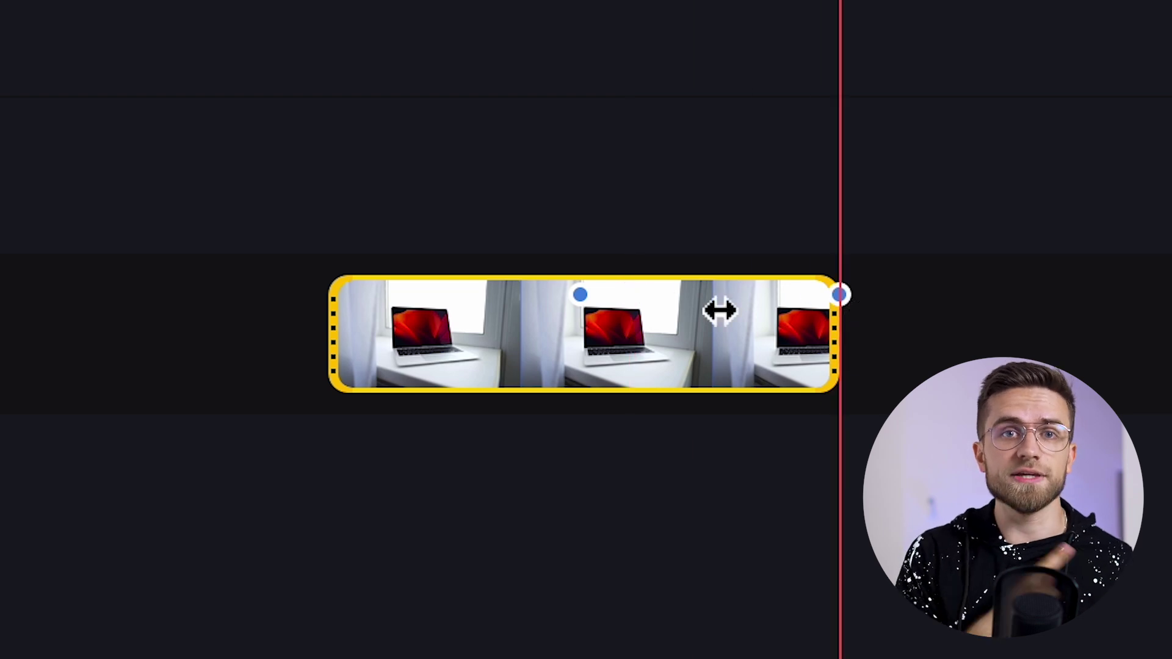
{"action": "left_click_drag", "start_coordinate": [584, 296], "coordinate": [309, 309]}
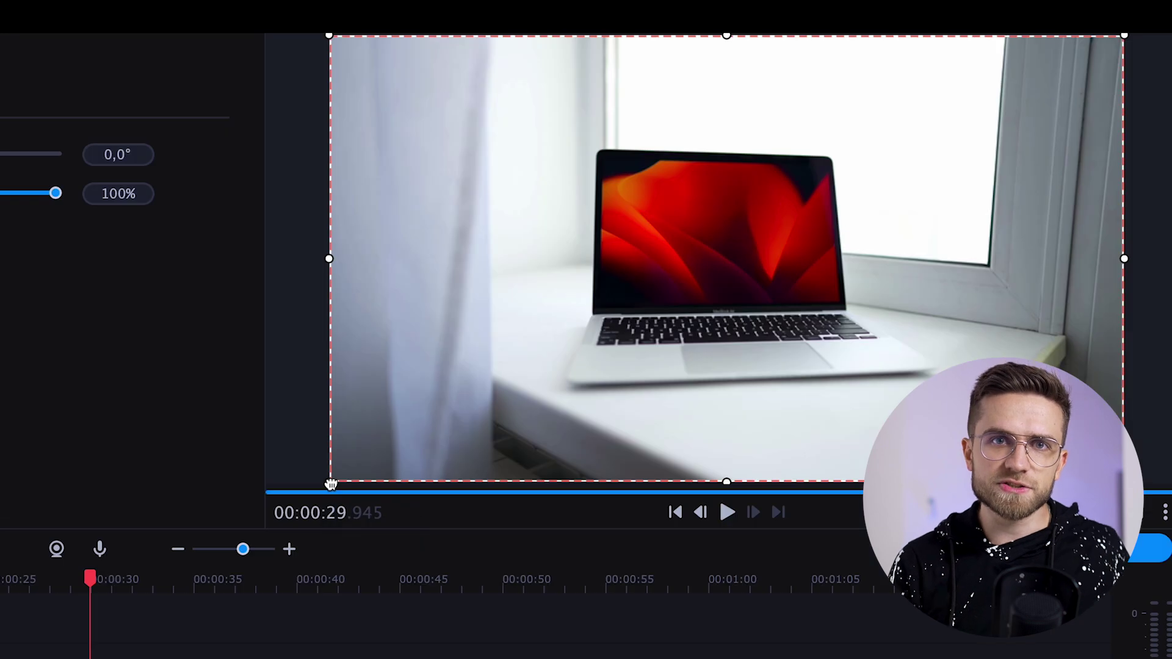
{"action": "left_click_drag", "start_coordinate": [330, 484], "coordinate": [181, 547]}
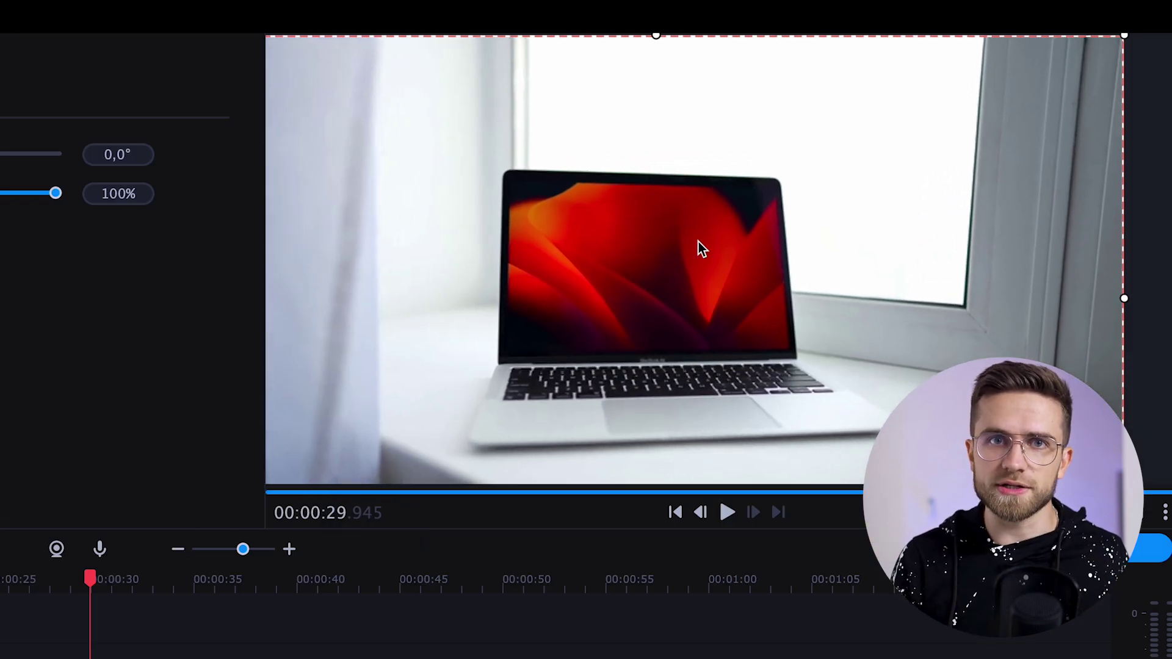
{"action": "left_click_drag", "start_coordinate": [703, 250], "coordinate": [803, 176]}
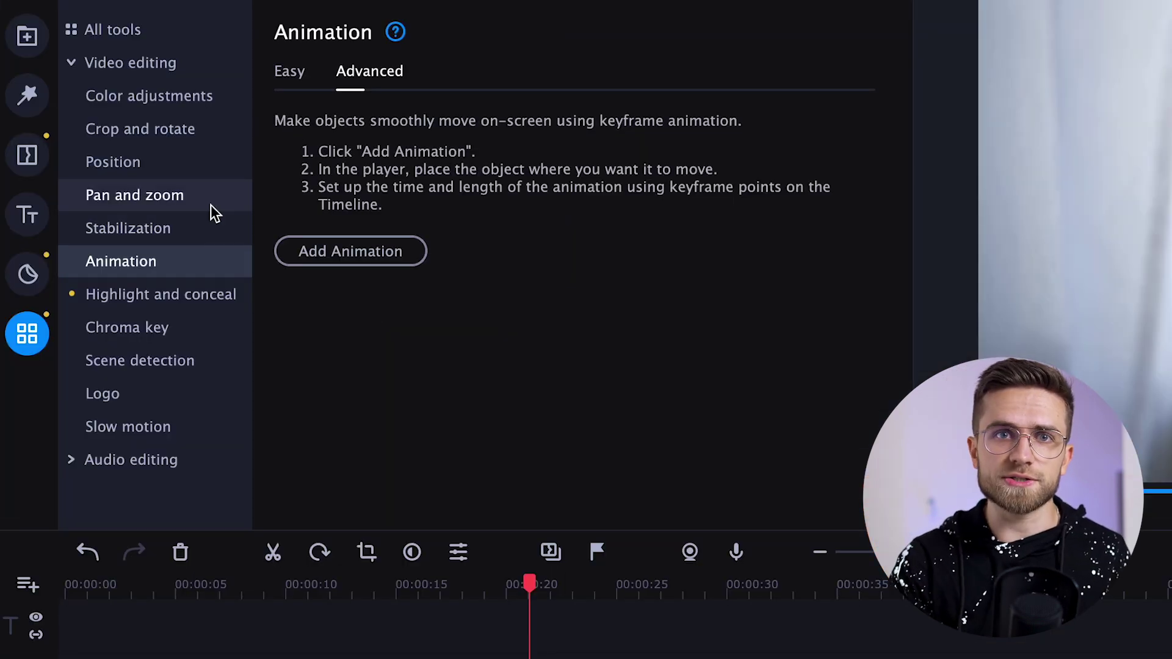
Apply the Zoom in effect and widen its frame over the laptop and windowsill
{"action": "left_click", "coordinate": [190, 128]}
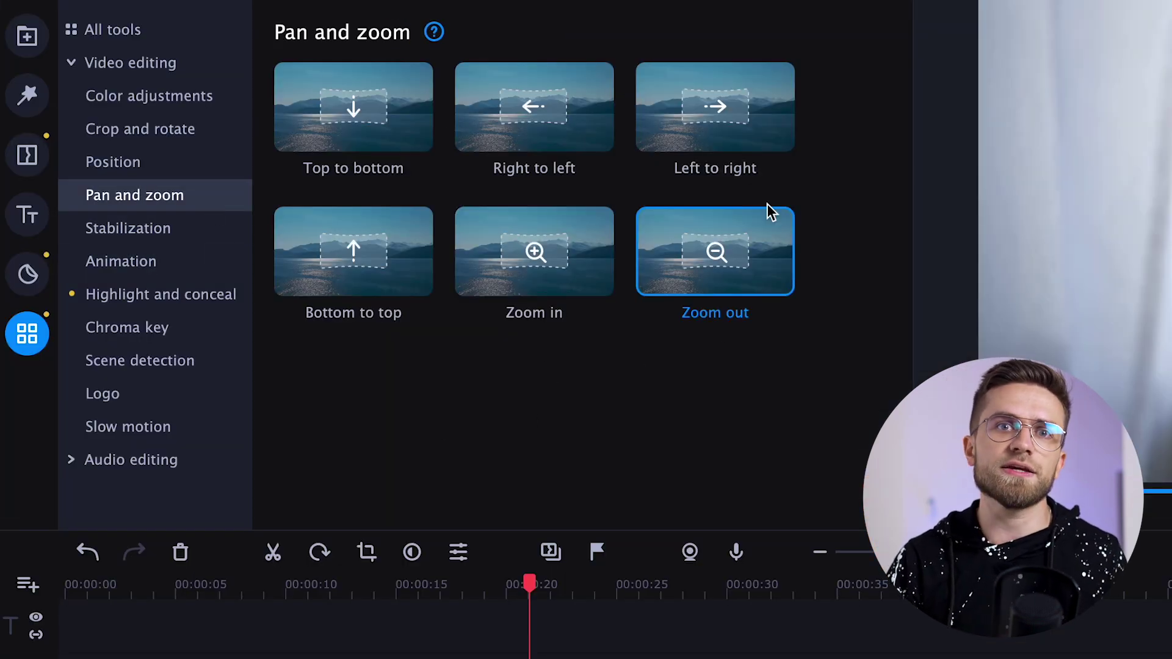
{"action": "left_click_drag", "start_coordinate": [552, 279], "coordinate": [654, 590]}
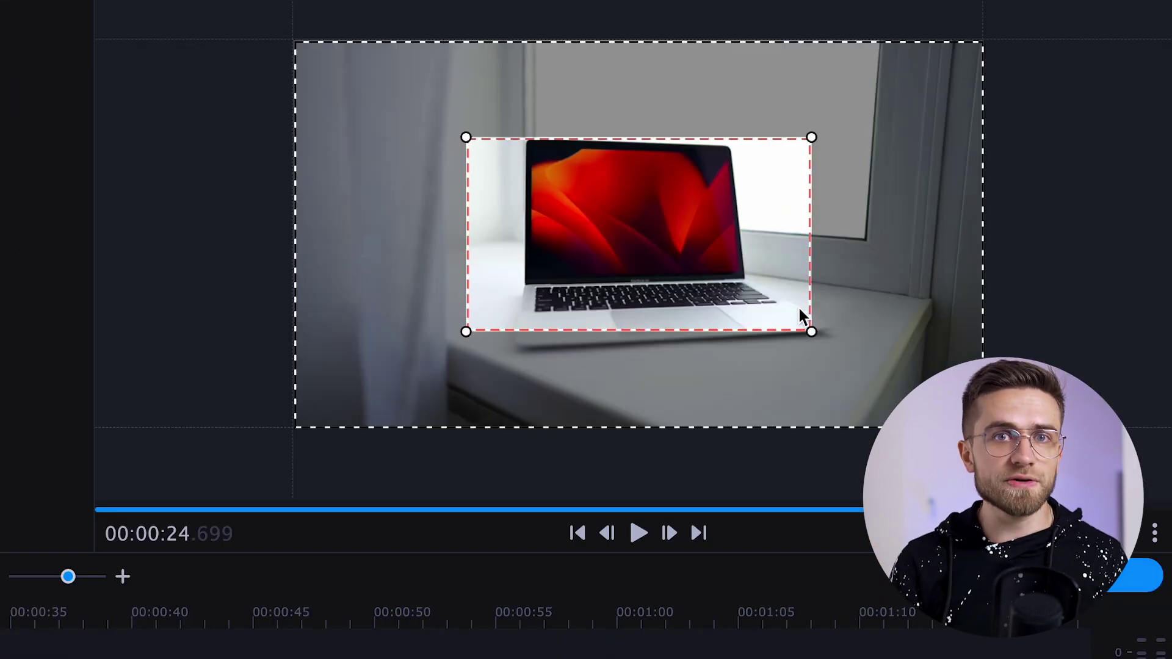
{"action": "left_click_drag", "start_coordinate": [811, 331], "coordinate": [913, 401]}
{"action": "left_click_drag", "start_coordinate": [840, 372], "coordinate": [819, 345]}
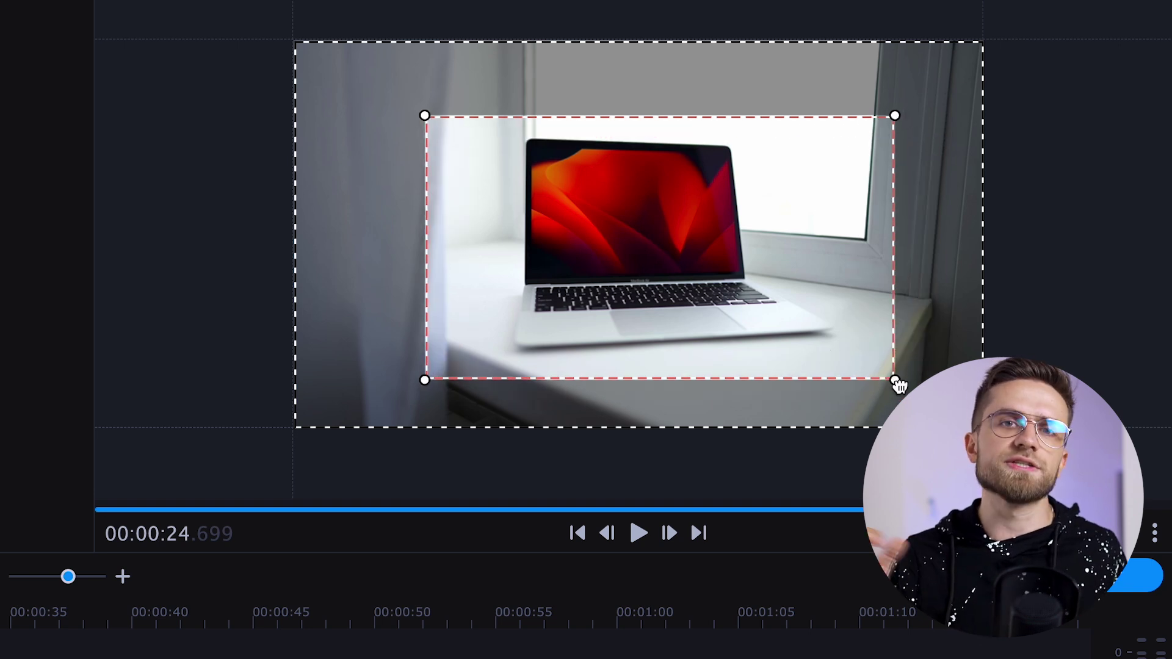
{"action": "mouse_move", "coordinate": [896, 380]}
{"action": "left_mouse_down"}
{"action": "mouse_move", "coordinate": [940, 405]}
{"action": "mouse_move", "coordinate": [851, 393]}
{"action": "mouse_move", "coordinate": [877, 368]}
{"action": "left_mouse_up"}
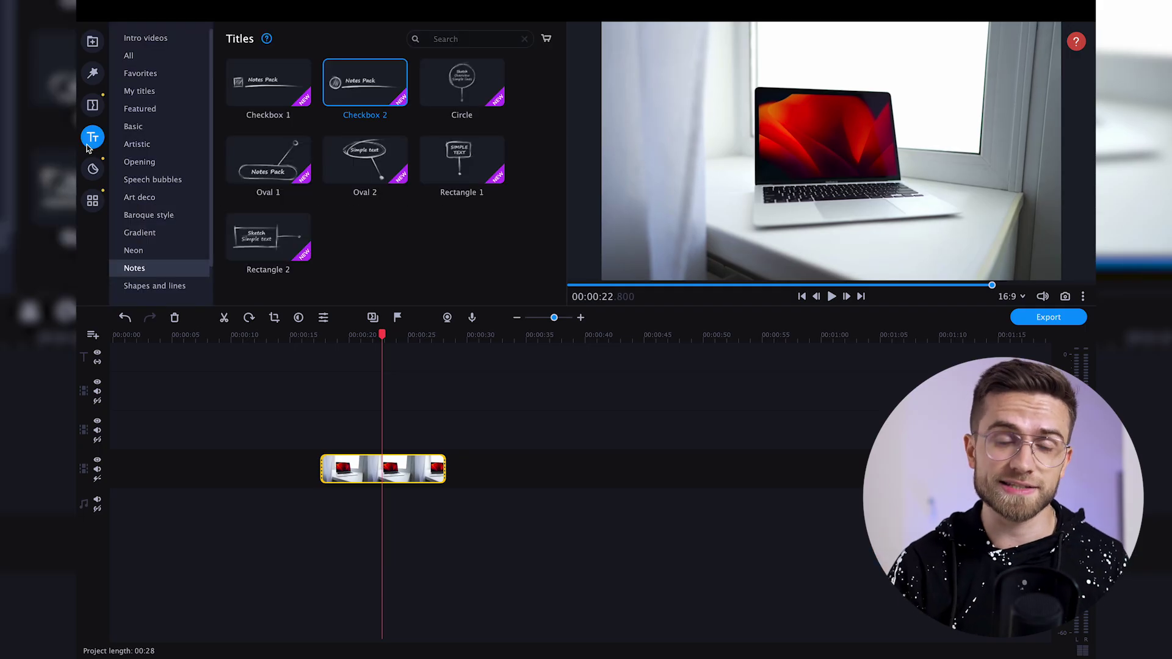
Add a Simple callouts circle title over the laptop and select all its text for editing
{"action": "left_click", "coordinate": [137, 115]}
{"action": "left_click", "coordinate": [147, 146]}
{"action": "left_click", "coordinate": [140, 197]}
{"action": "scroll", "coordinate": [84, 415], "scroll_direction": "down", "scroll_amount": 1}
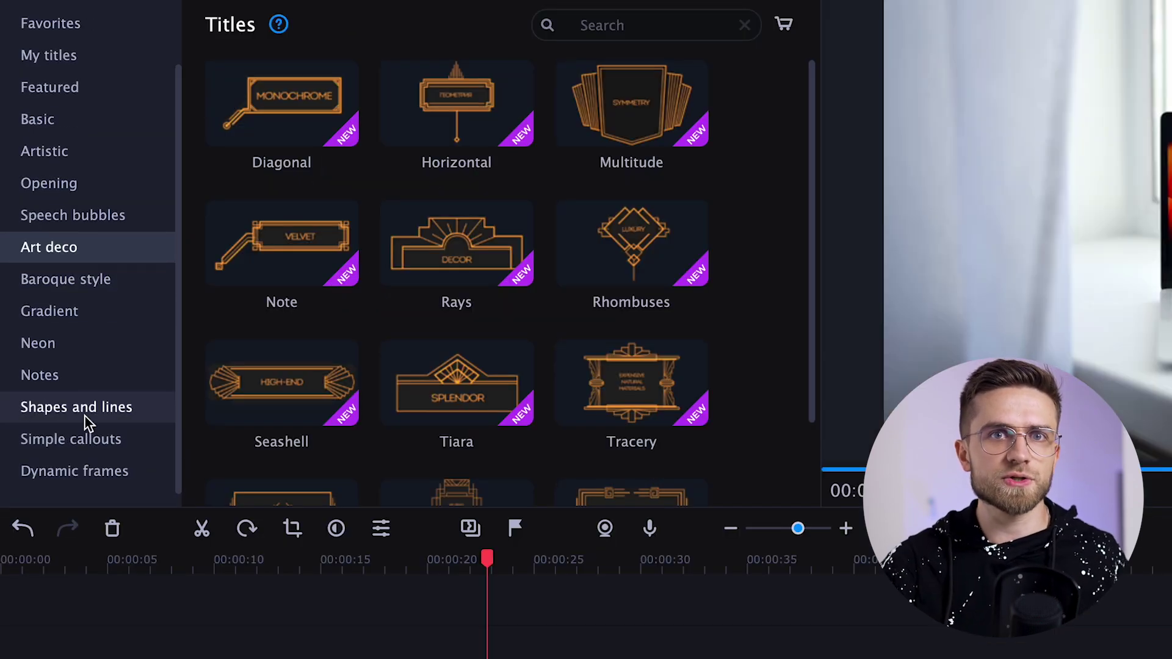
{"action": "left_click", "coordinate": [73, 440]}
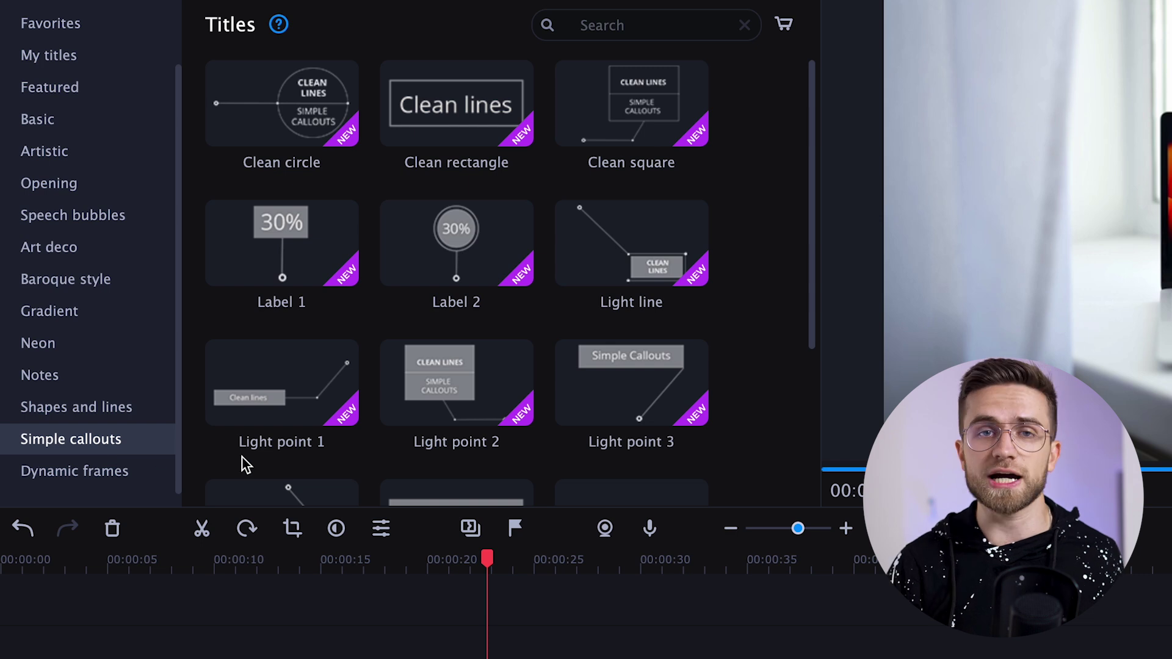
{"action": "scroll", "coordinate": [439, 397], "scroll_direction": "down", "scroll_amount": 1}
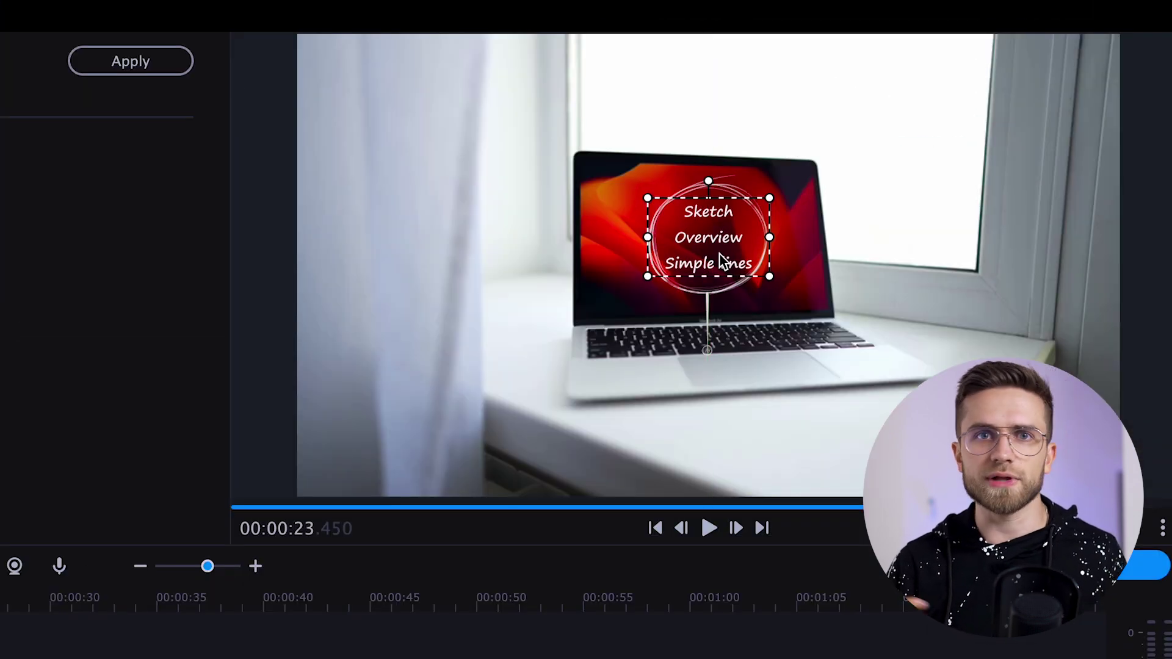
{"action": "double_click", "coordinate": [719, 254]}
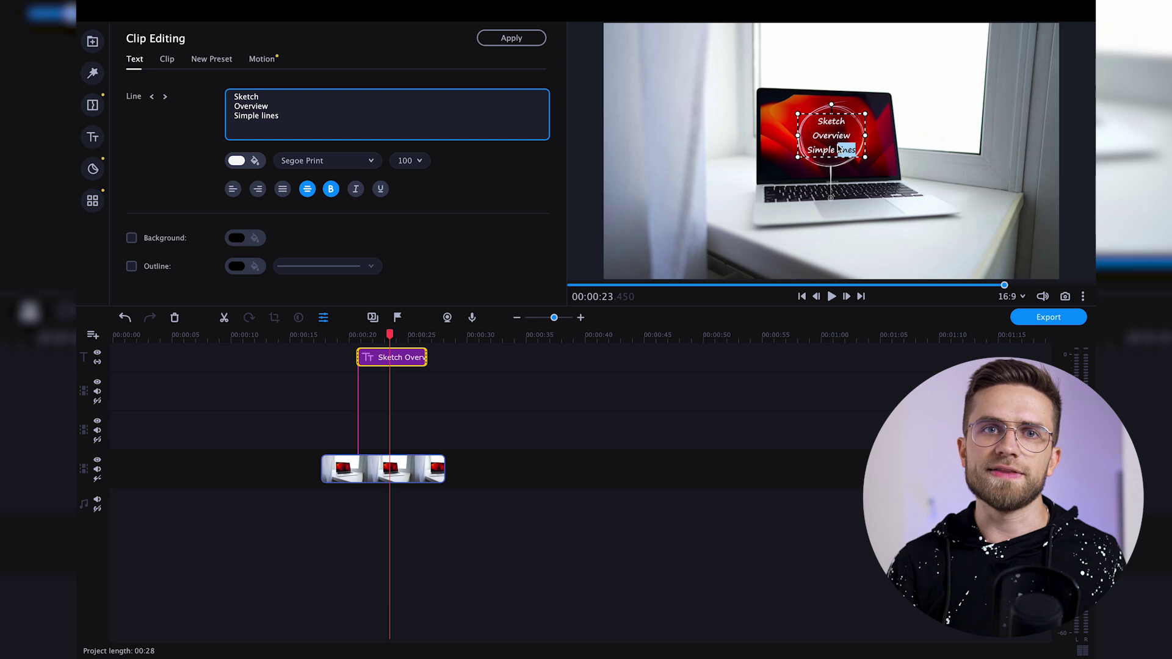
{"action": "key", "text": "ctrl+a"}
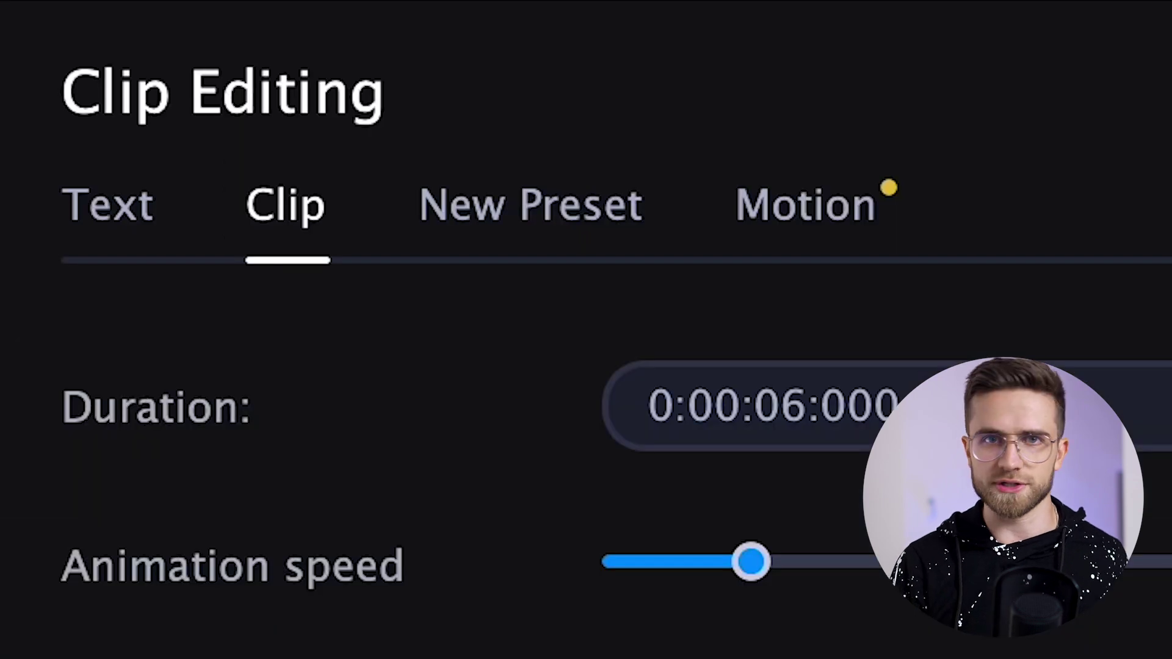
Motion-track the title to the laptop by fitting the tracking frame over it
{"action": "left_click", "coordinate": [838, 232]}
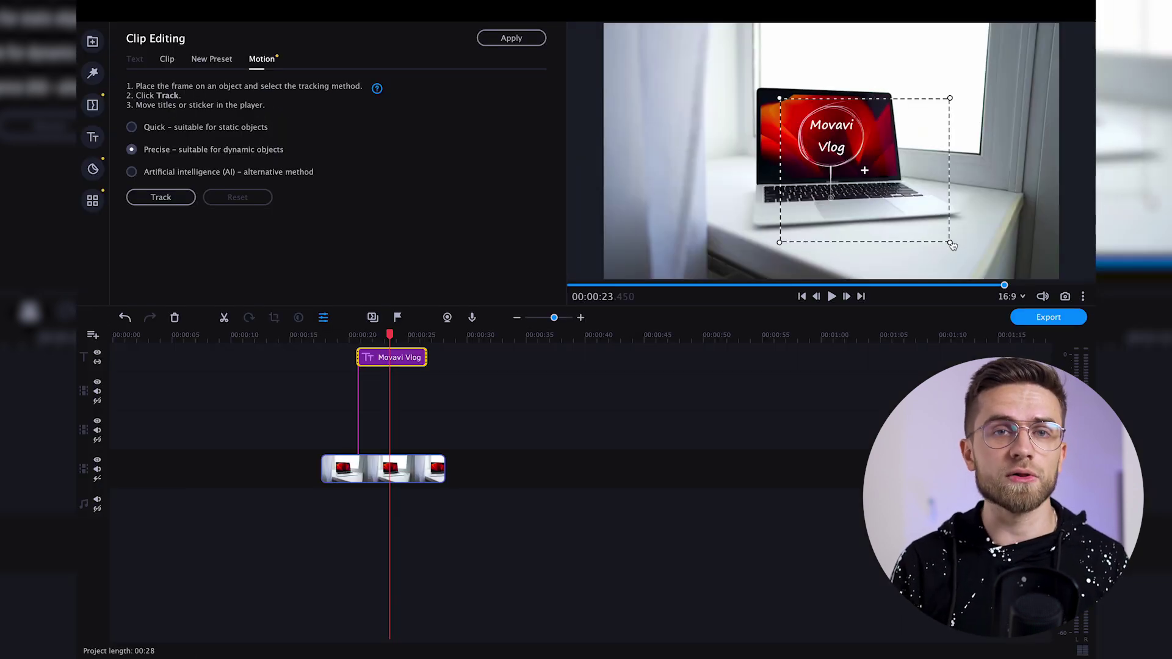
{"action": "left_click_drag", "start_coordinate": [955, 245], "coordinate": [936, 220]}
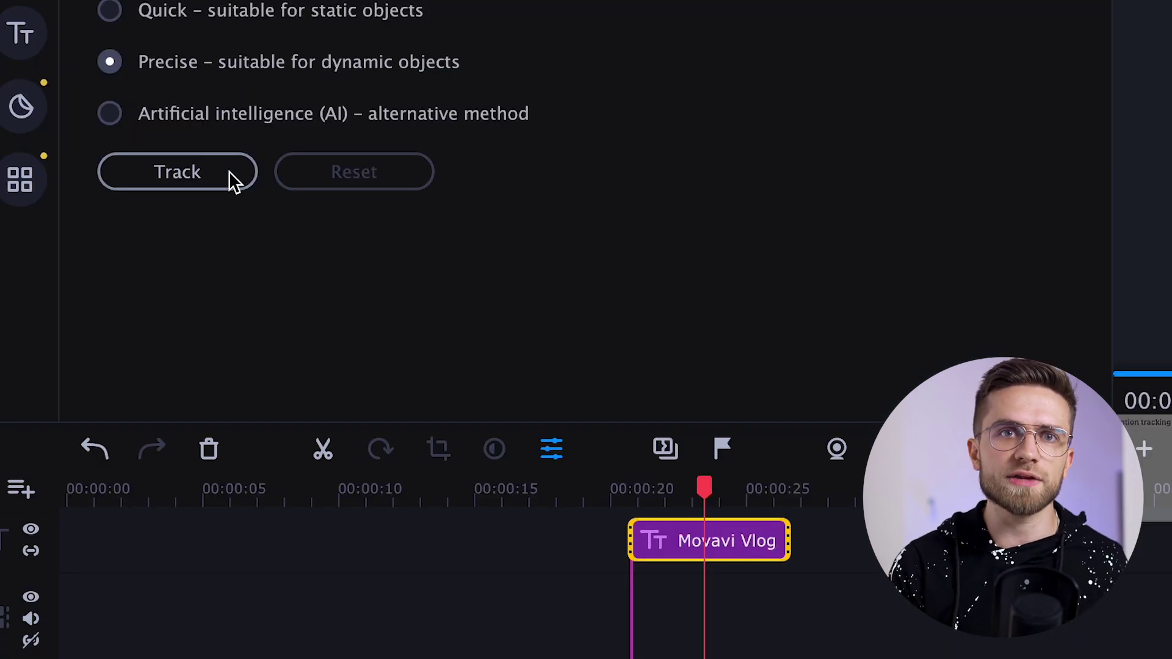
{"action": "left_click", "coordinate": [182, 198]}
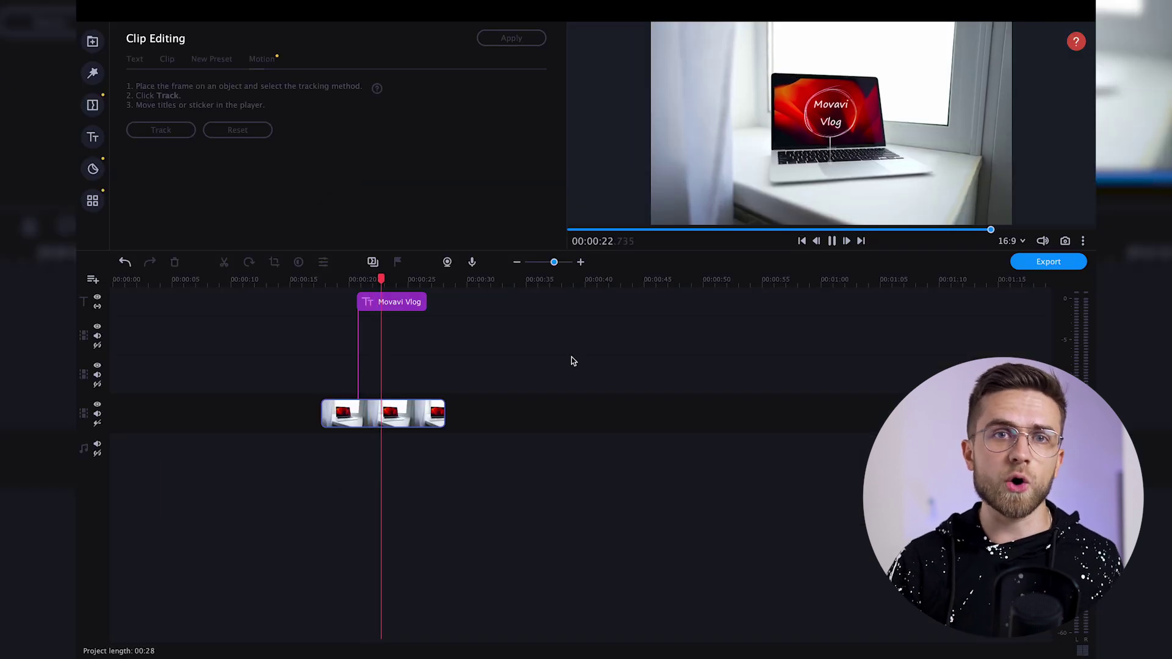
Review the Movavi Vlog title's settings, then shorten the bedroom clip from its end
{"action": "left_click", "coordinate": [397, 301]}
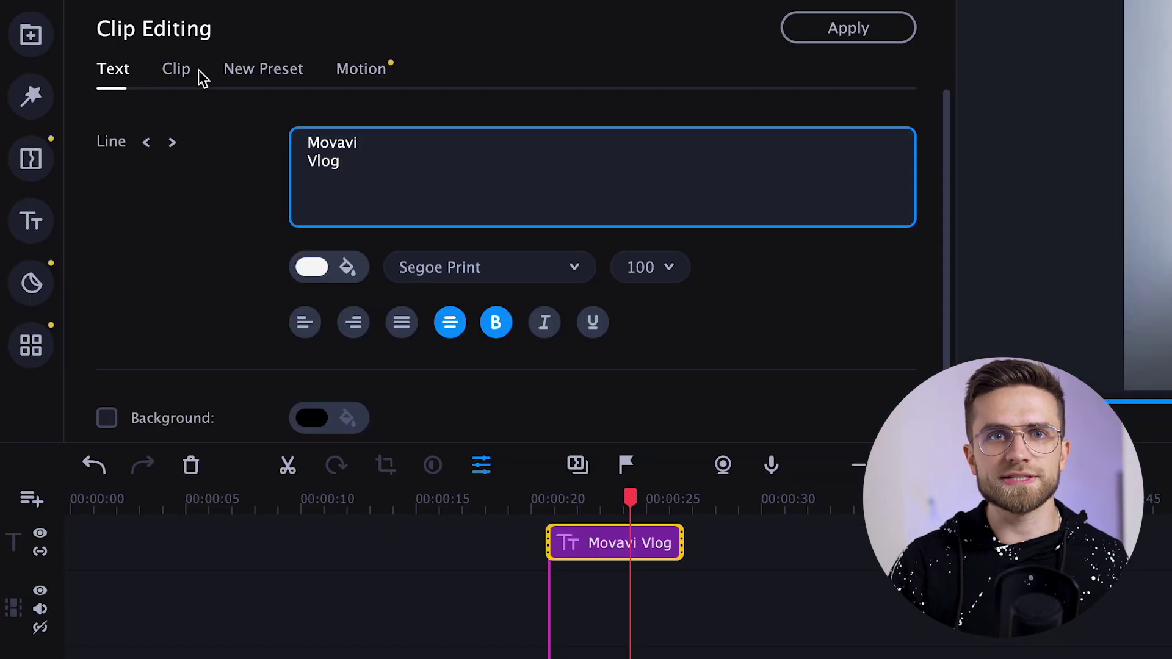
{"action": "left_click", "coordinate": [238, 73]}
{"action": "left_click", "coordinate": [177, 72]}
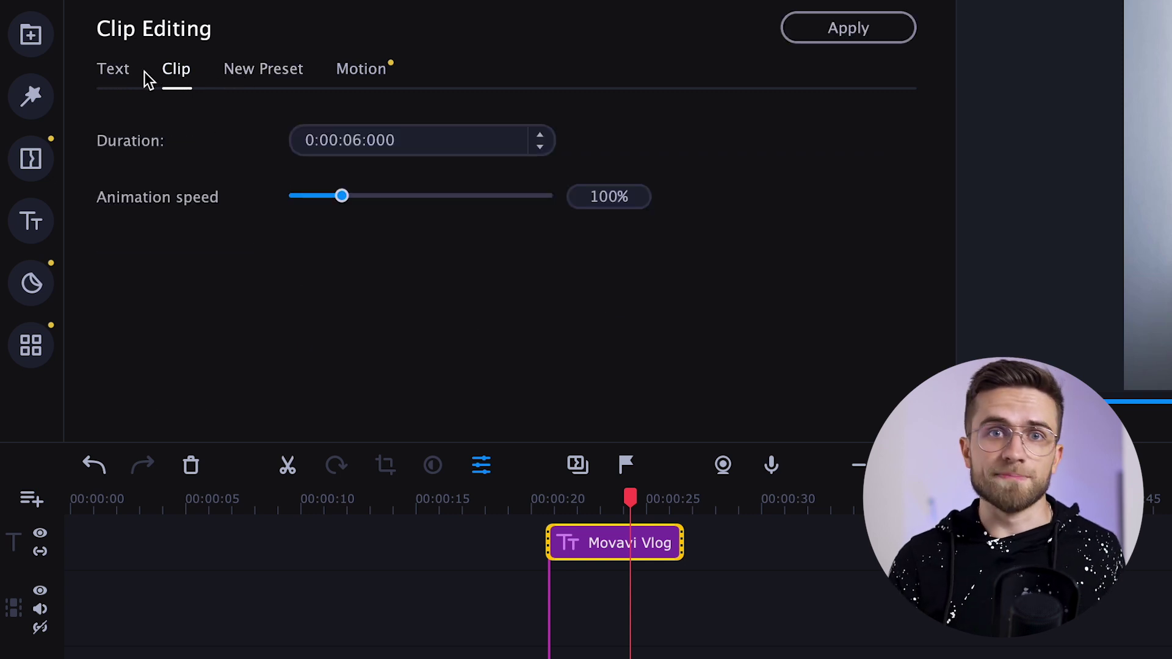
{"action": "left_click", "coordinate": [122, 75]}
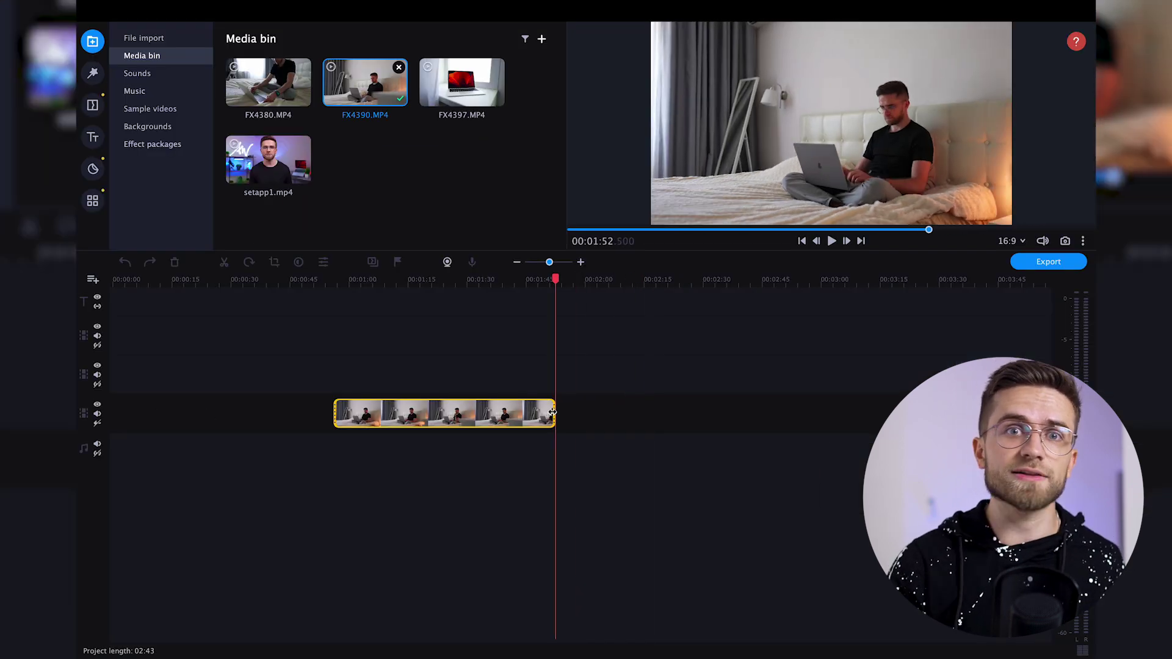
{"action": "left_click_drag", "start_coordinate": [554, 404], "coordinate": [419, 404]}
At about 01:04, compare the mask styles and apply a Bright ellipse mask to the clip
{"action": "left_click", "coordinate": [383, 281]}
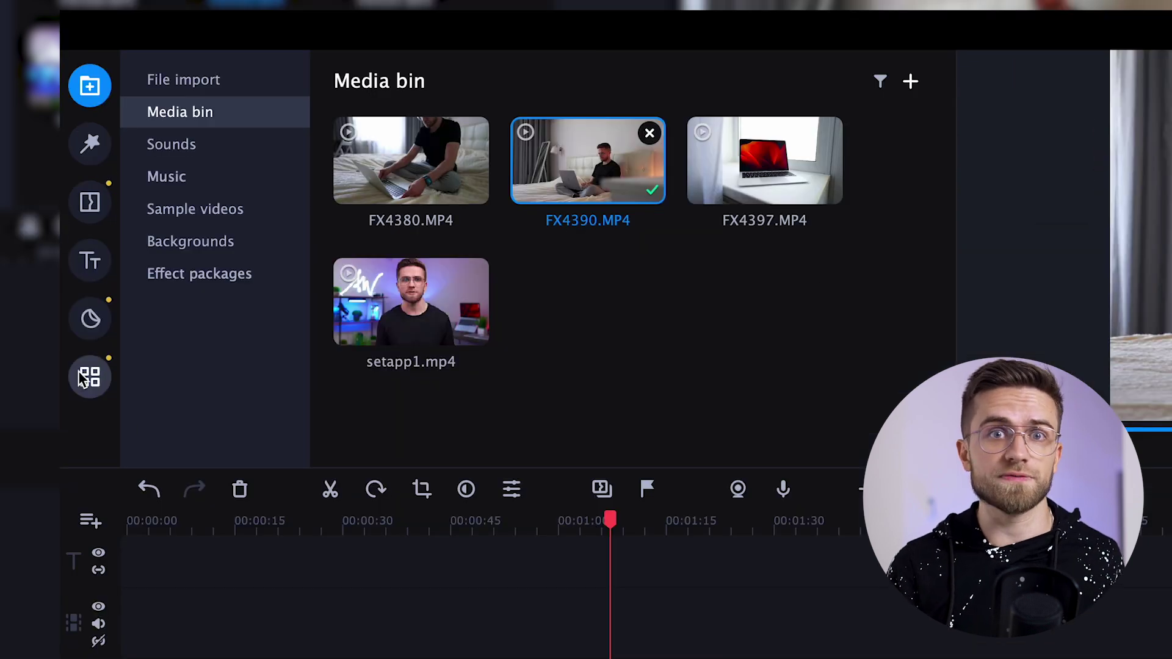
{"action": "left_click", "coordinate": [85, 377]}
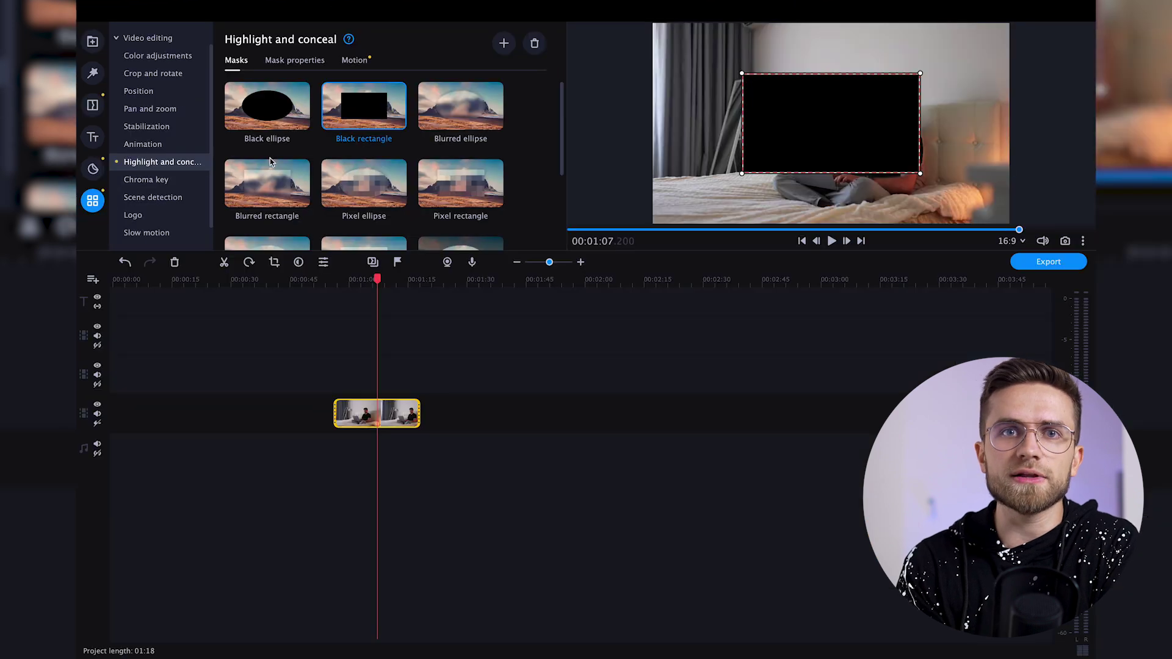
{"action": "left_click", "coordinate": [467, 228]}
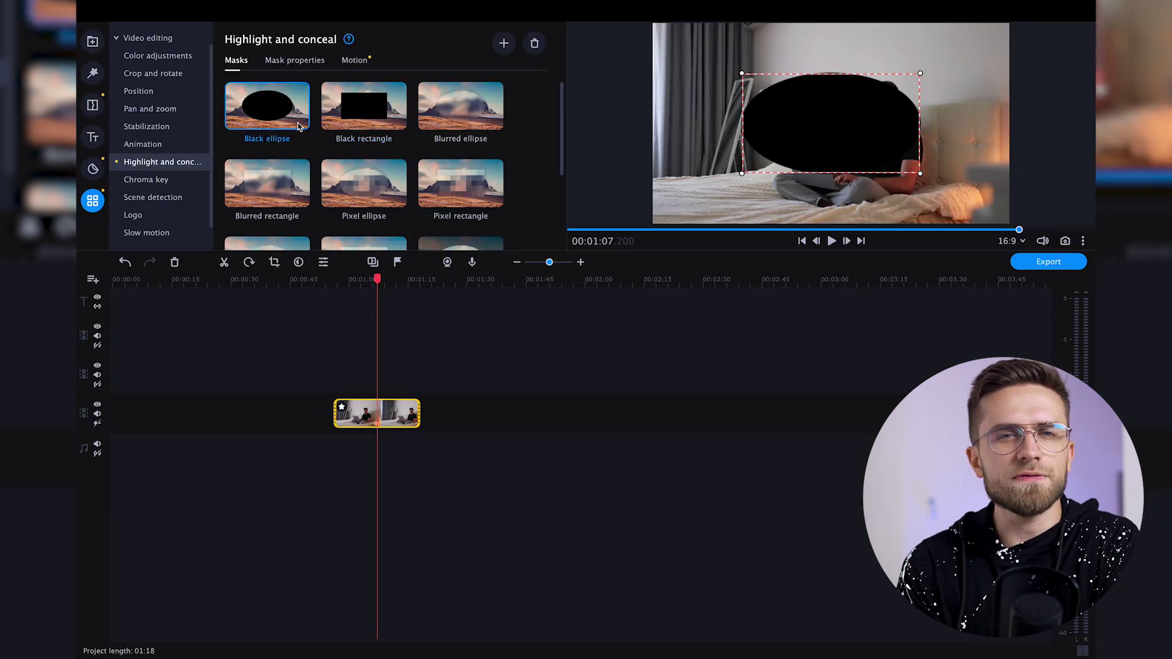
{"action": "left_click", "coordinate": [459, 117]}
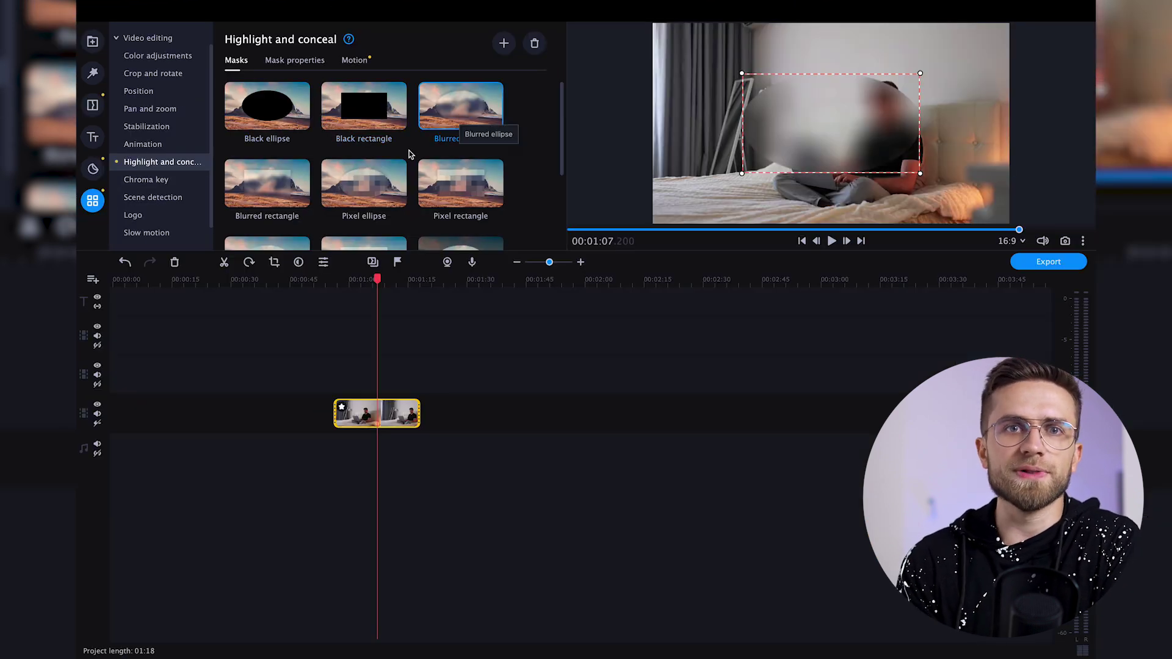
{"action": "left_click", "coordinate": [269, 184]}
{"action": "left_click", "coordinate": [352, 183]}
{"action": "scroll", "coordinate": [351, 183], "scroll_direction": "down", "scroll_amount": 1}
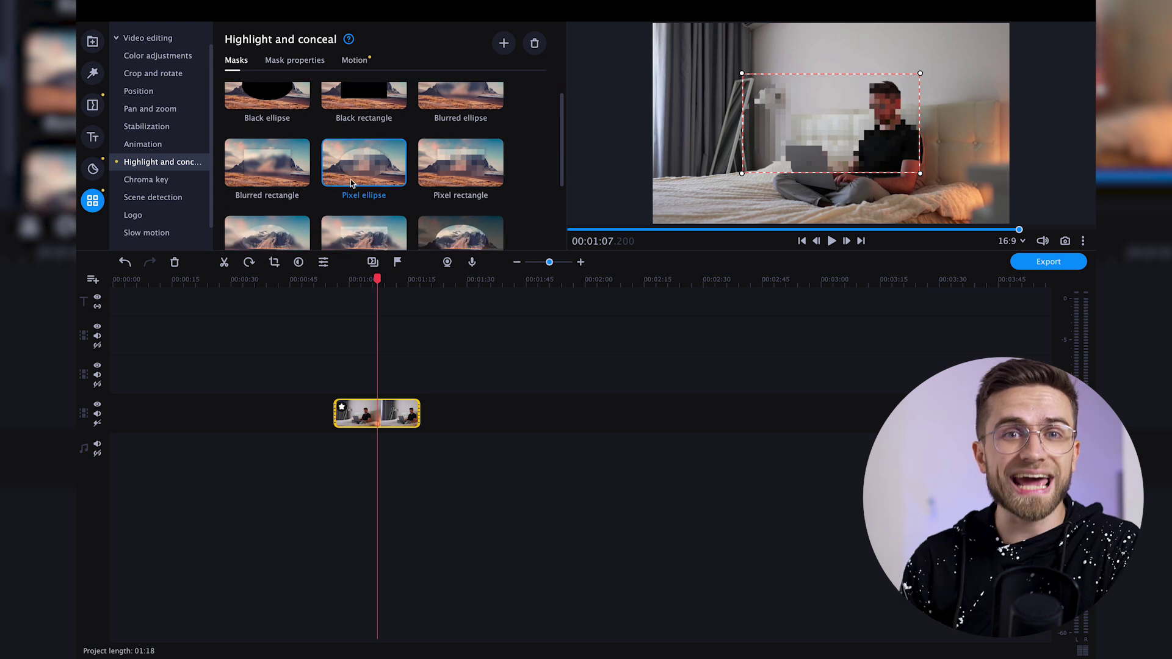
{"action": "scroll", "coordinate": [366, 183], "scroll_direction": "down", "scroll_amount": 2}
{"action": "left_click", "coordinate": [283, 229]}
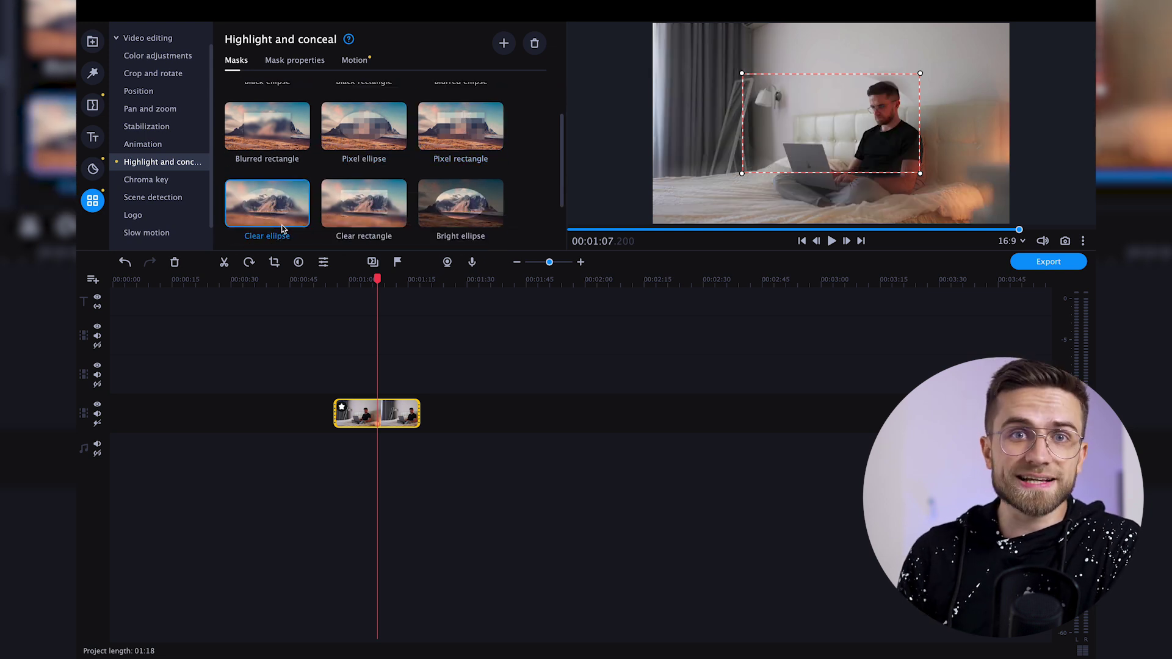
{"action": "scroll", "coordinate": [357, 220], "scroll_direction": "down", "scroll_amount": 3}
{"action": "left_click", "coordinate": [451, 168]}
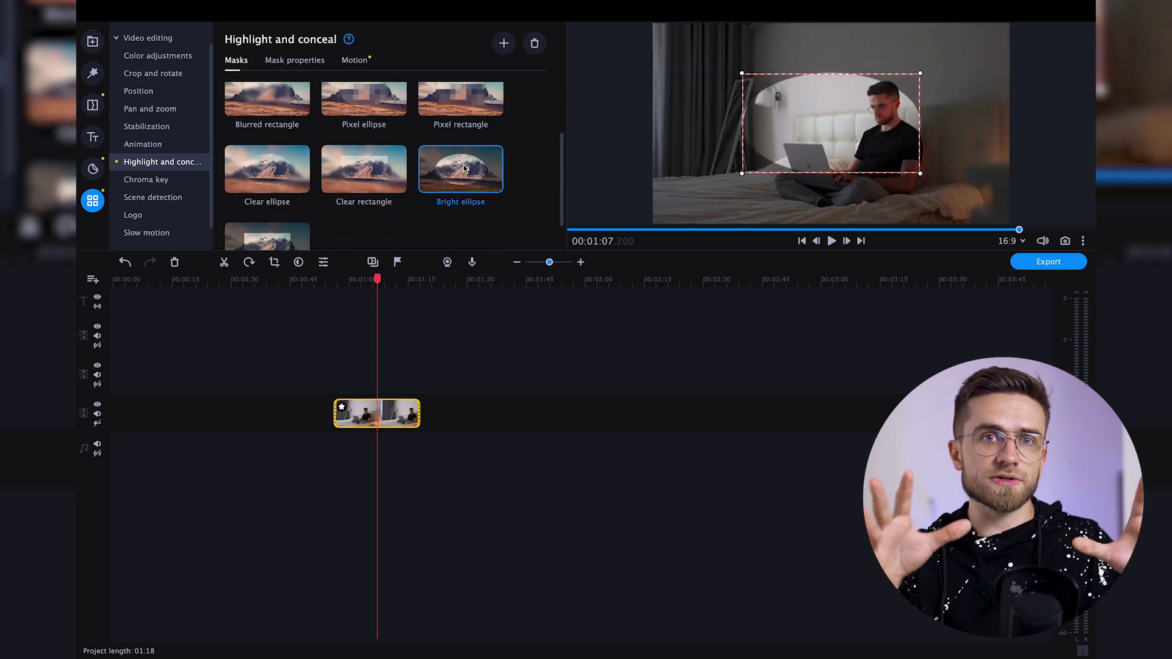
{"action": "left_click", "coordinate": [289, 214]}
{"action": "scroll", "coordinate": [289, 213], "scroll_direction": "down", "scroll_amount": 1}
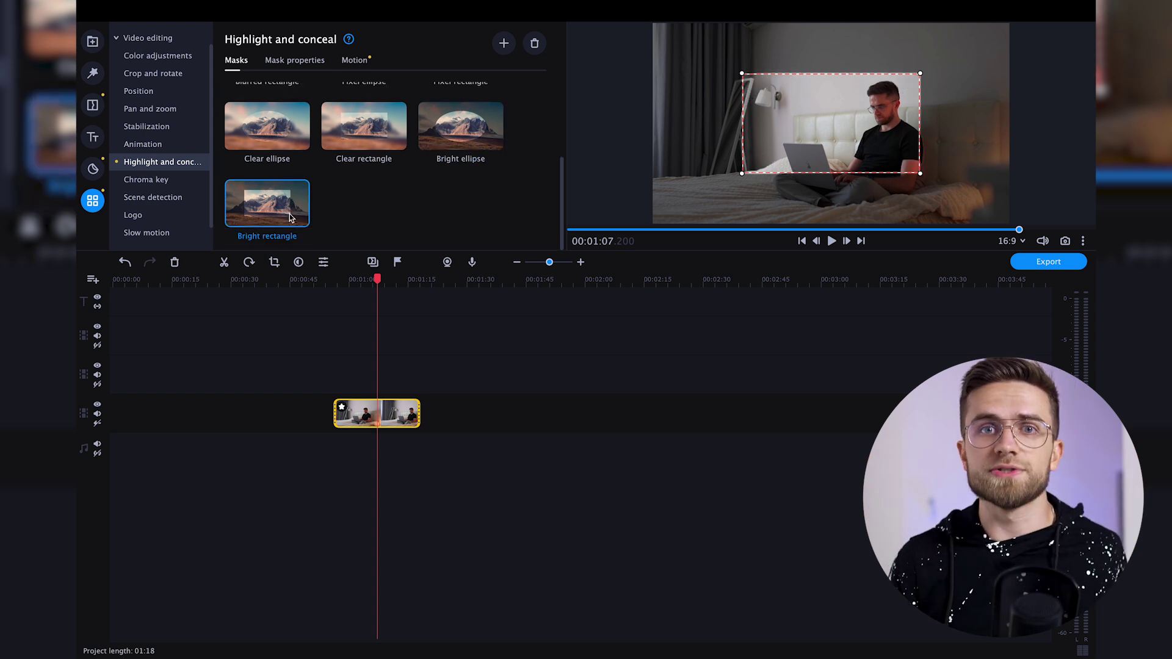
{"action": "left_click", "coordinate": [449, 145]}
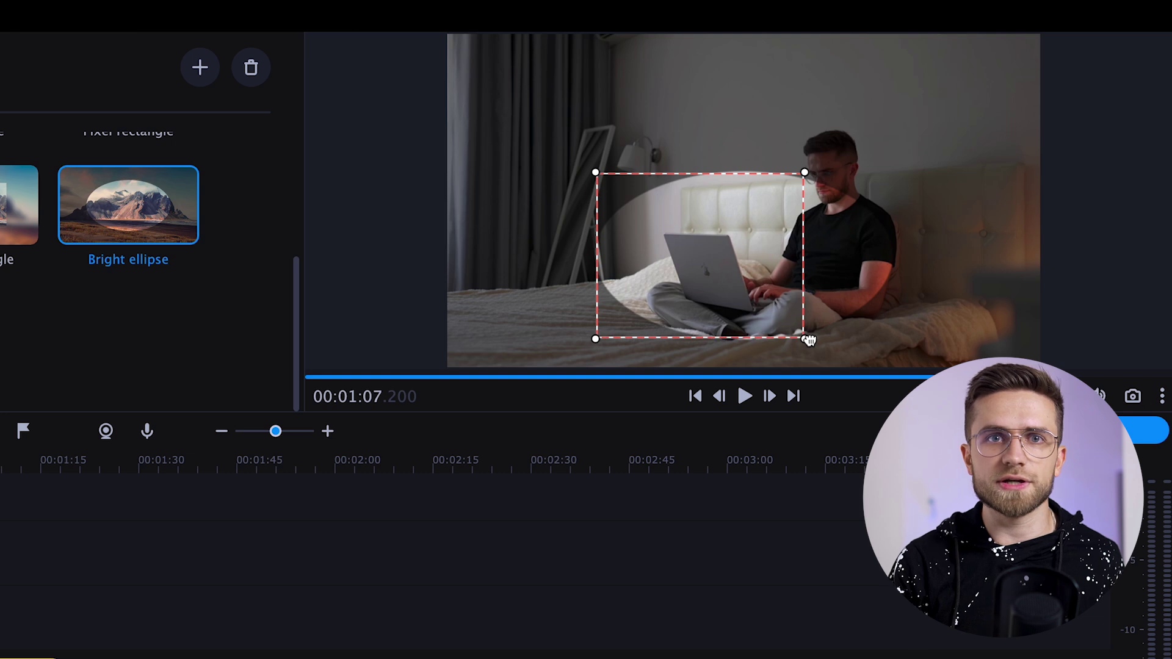
Resize and position the ellipse mask over the man and his laptop
{"action": "left_click_drag", "start_coordinate": [809, 340], "coordinate": [809, 337]}
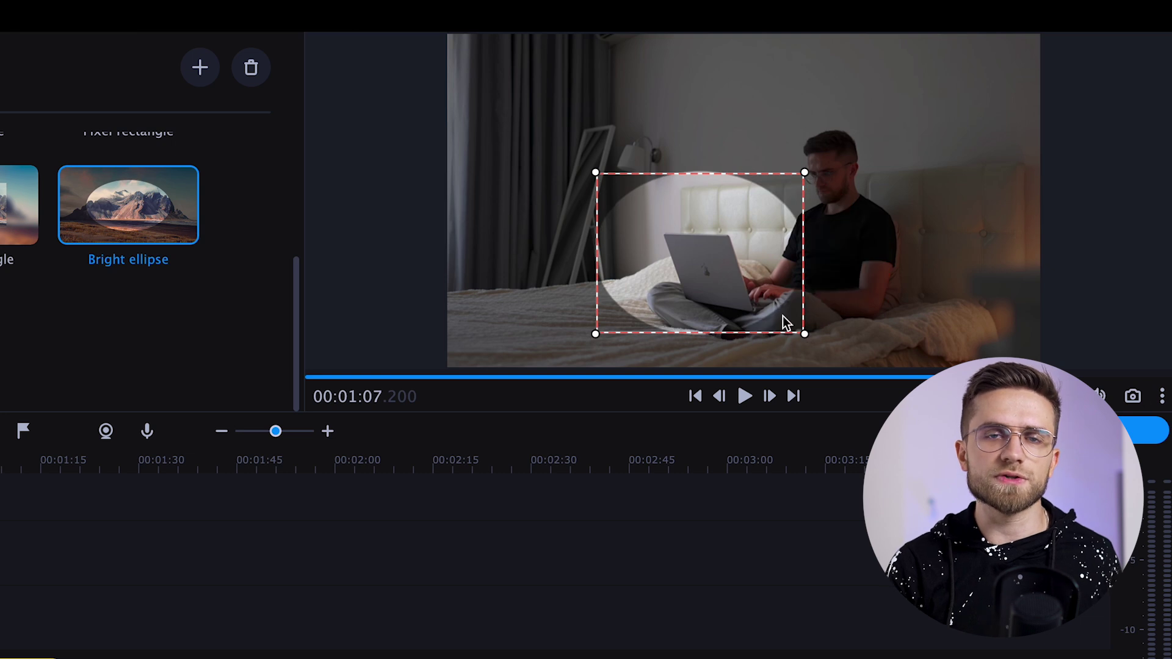
{"action": "left_click_drag", "start_coordinate": [759, 276], "coordinate": [757, 287]}
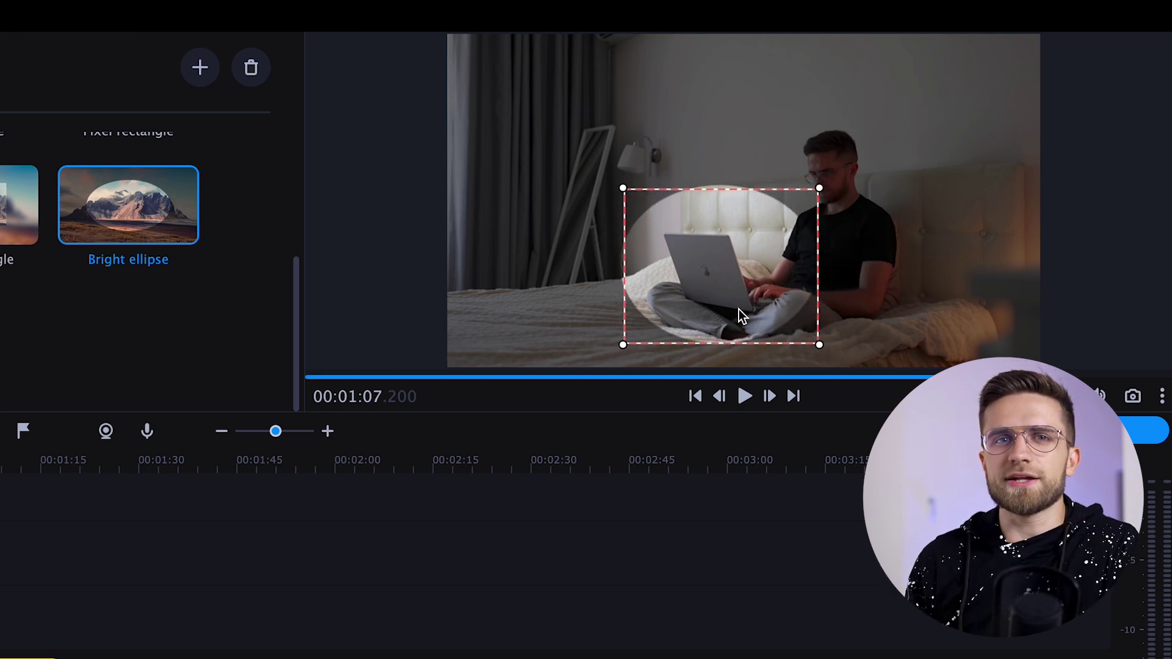
{"action": "left_click_drag", "start_coordinate": [739, 309], "coordinate": [742, 316]}
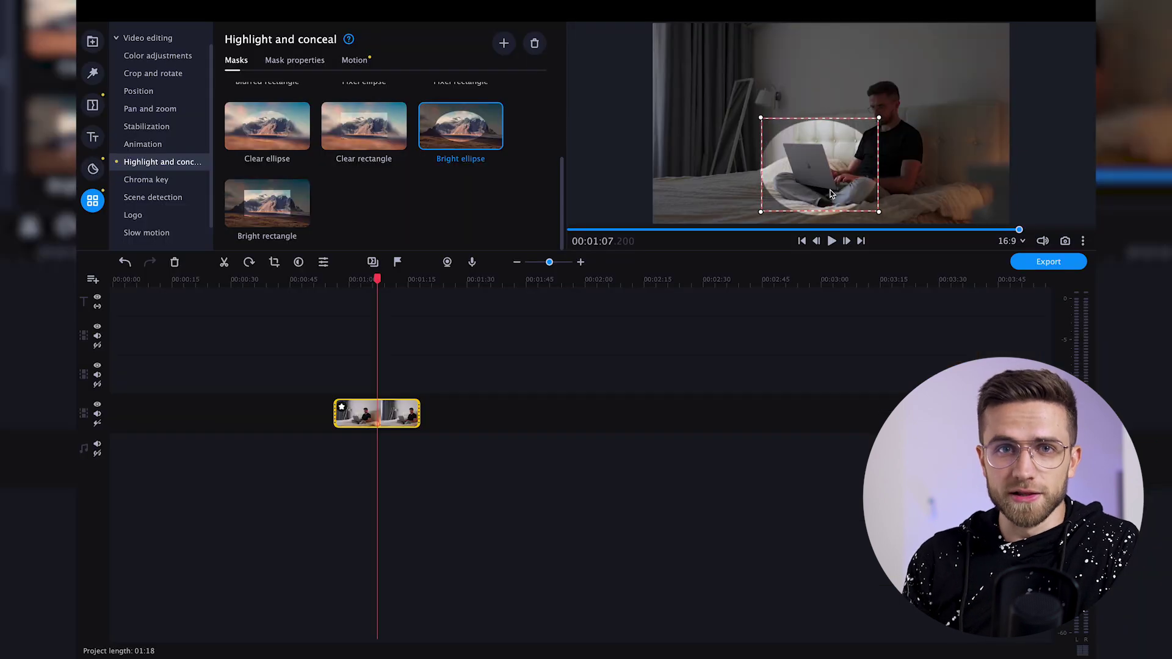
{"action": "left_click_drag", "start_coordinate": [830, 193], "coordinate": [831, 195]}
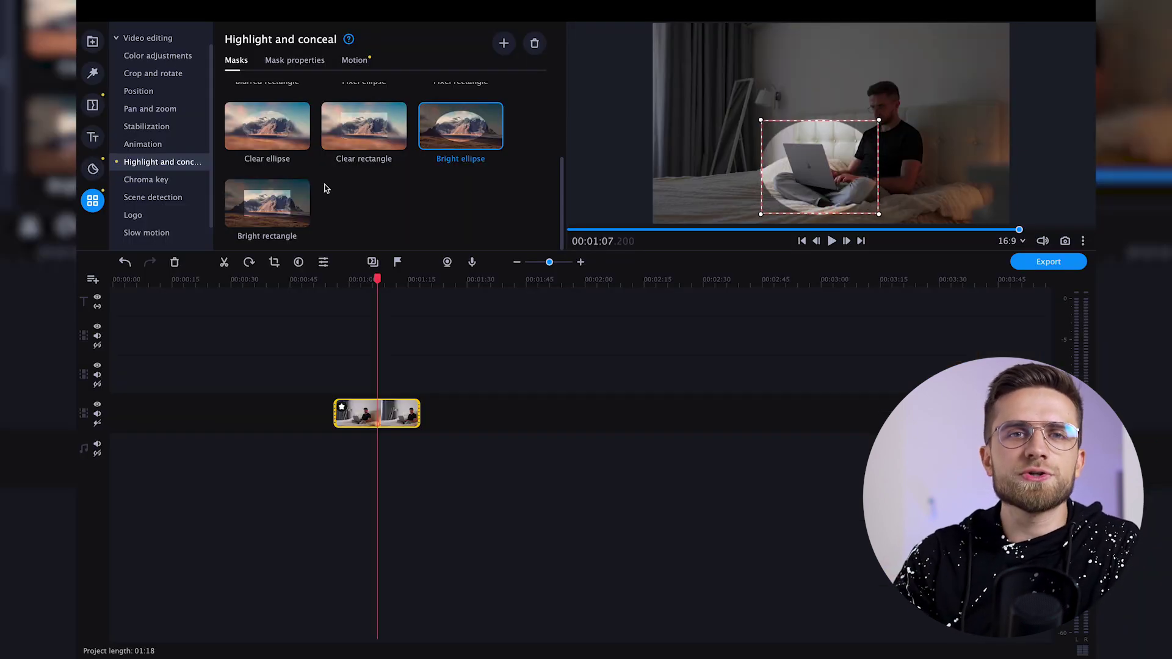
Motion-track the ellipse mask to the man and set opacity 38% and feathering 73%
{"action": "left_click", "coordinate": [355, 61]}
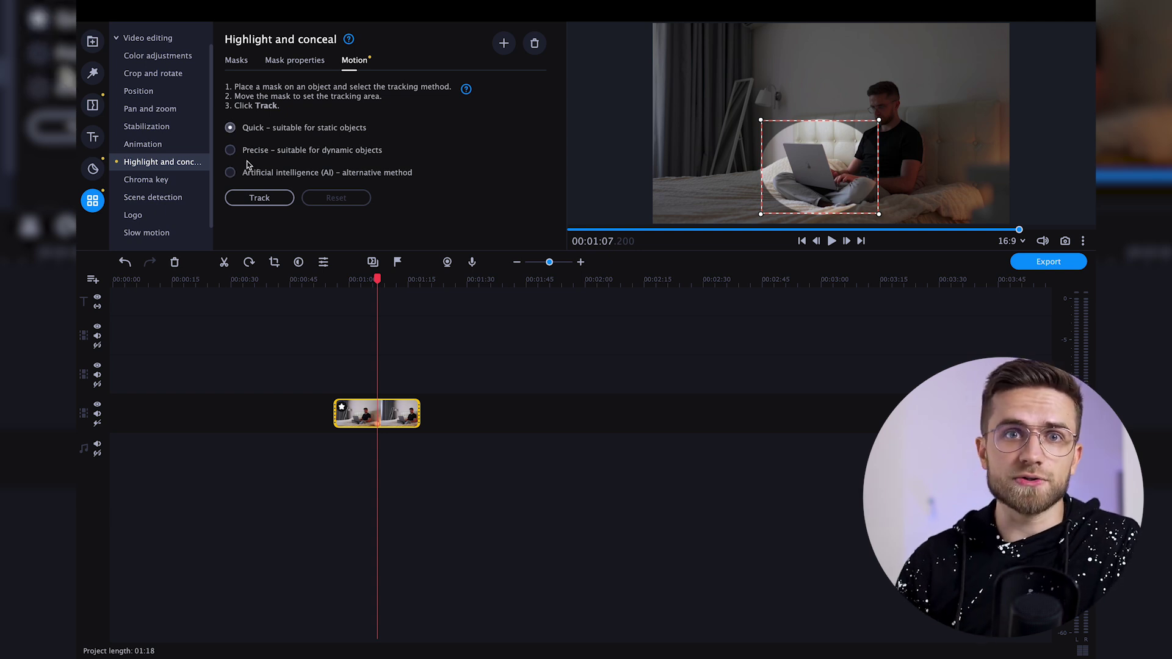
{"action": "left_click", "coordinate": [258, 197]}
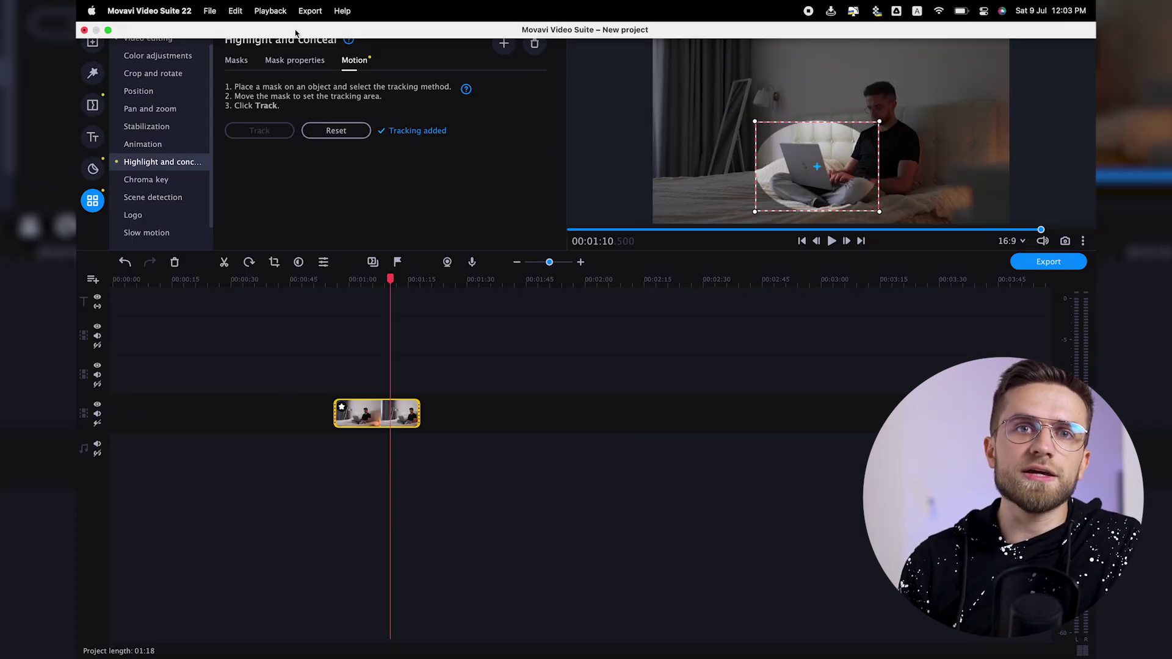
{"action": "left_click", "coordinate": [295, 59]}
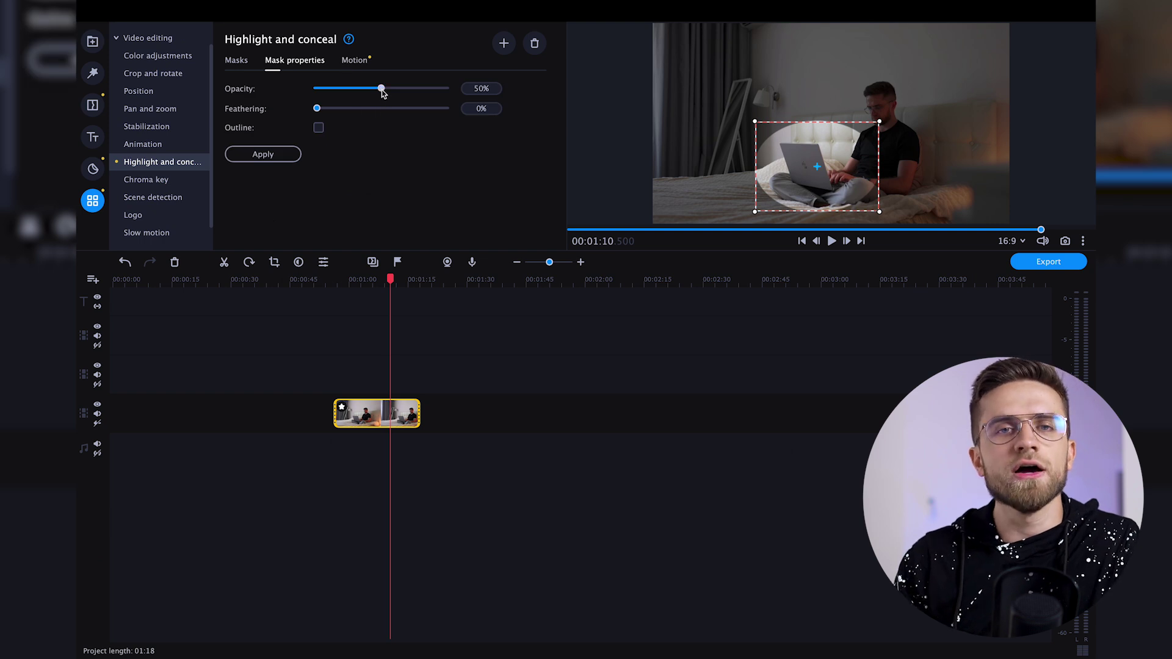
{"action": "left_click_drag", "start_coordinate": [356, 91], "coordinate": [362, 95]}
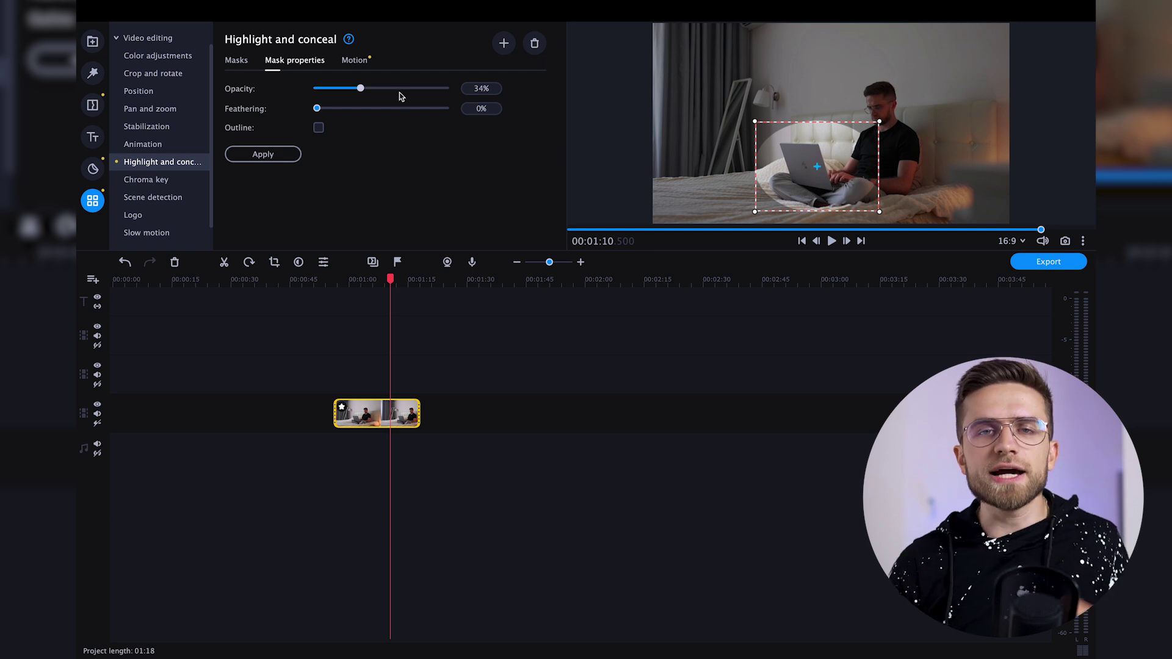
{"action": "left_click_drag", "start_coordinate": [401, 92], "coordinate": [385, 90]}
{"action": "left_click_drag", "start_coordinate": [317, 108], "coordinate": [416, 120]}
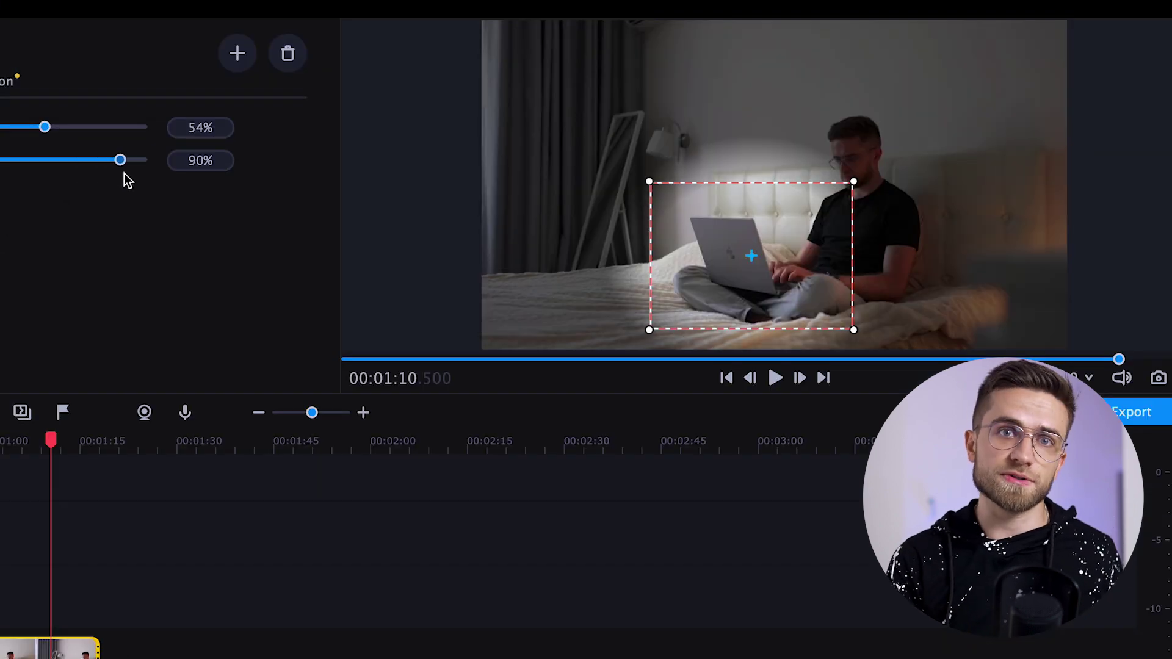
{"action": "left_click_drag", "start_coordinate": [95, 172], "coordinate": [84, 170]}
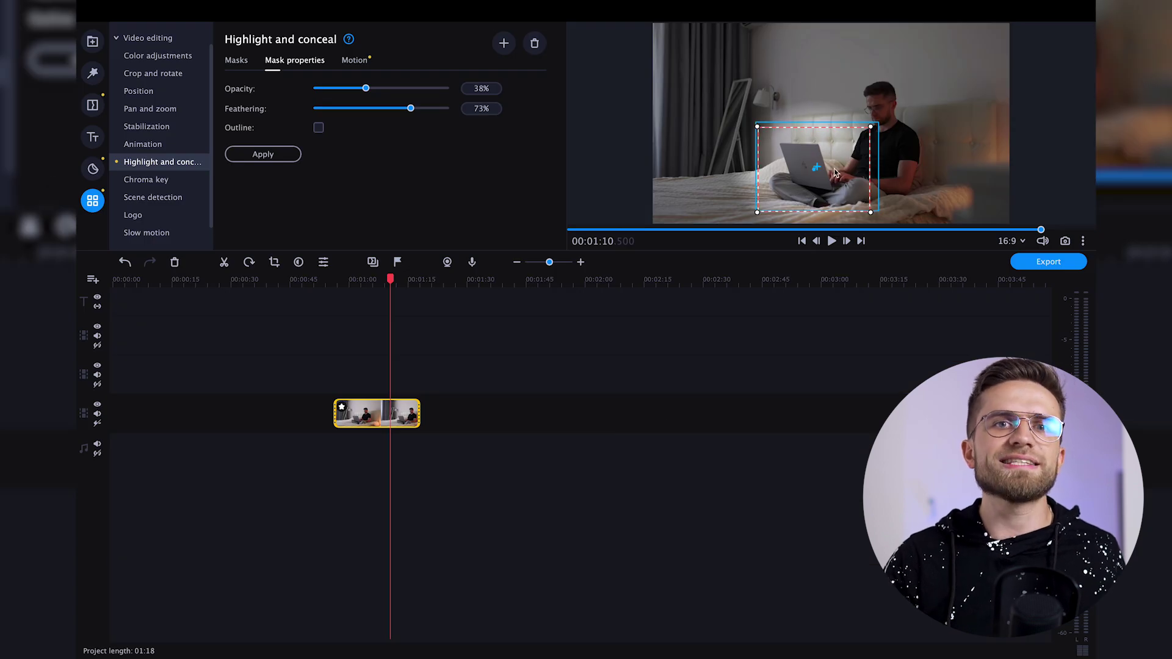
{"action": "left_click", "coordinate": [580, 387]}
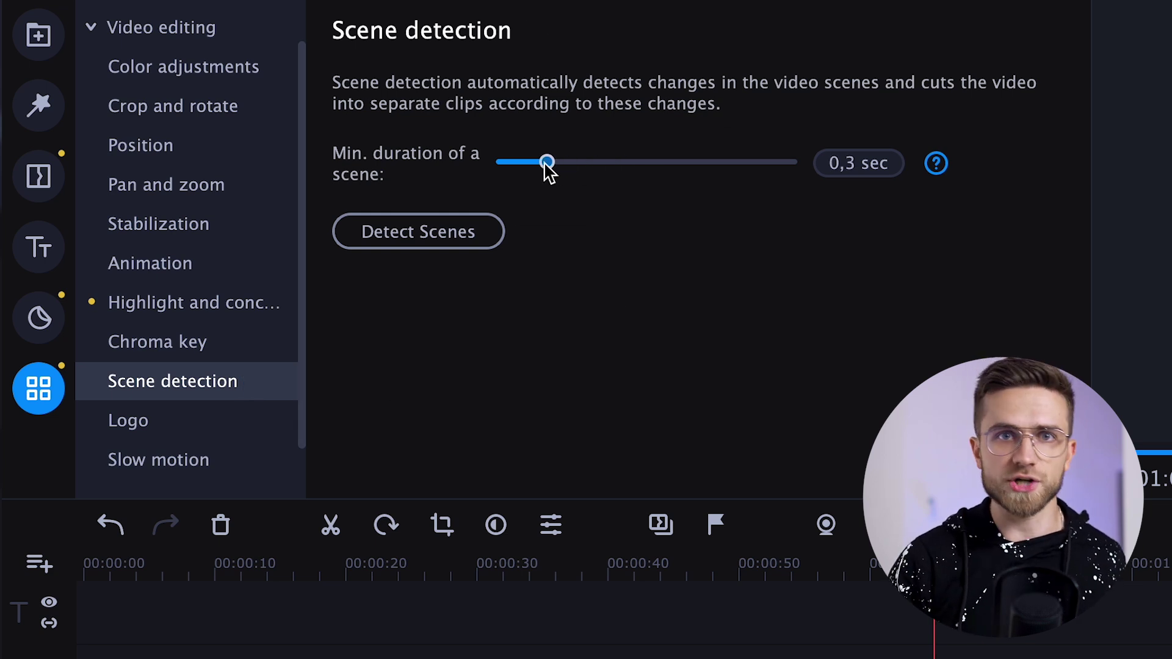
Detect scenes with a 1,0 sec minimum duration, then play the split clips from about 00:45
{"action": "left_click_drag", "start_coordinate": [531, 163], "coordinate": [611, 160]}
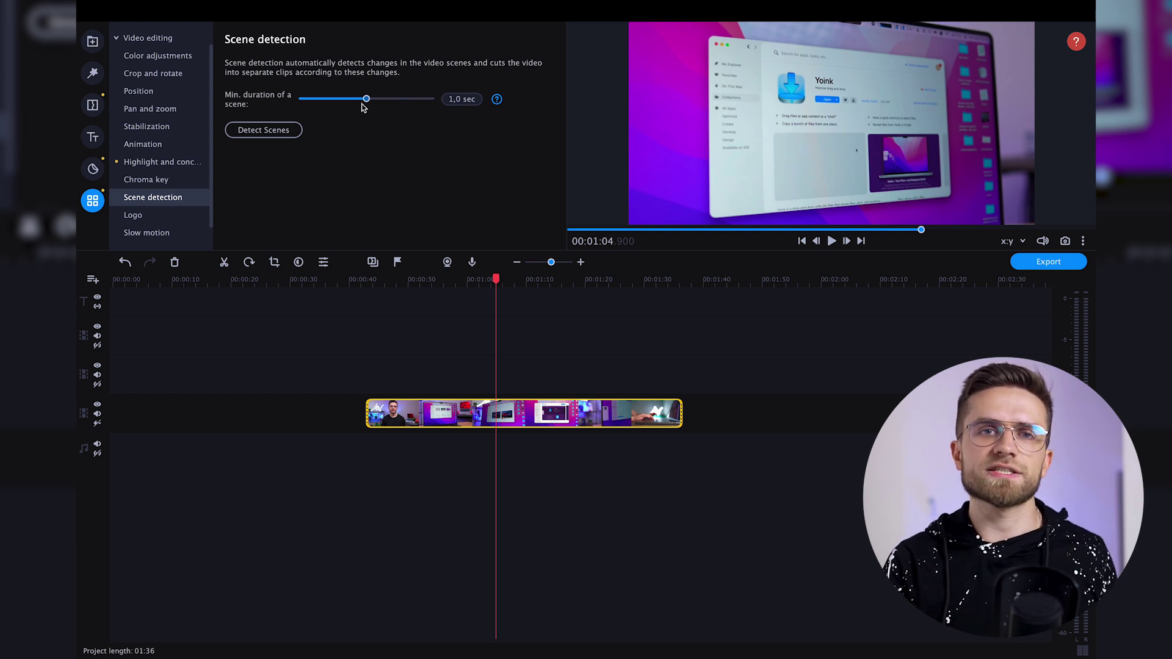
{"action": "left_click", "coordinate": [298, 136]}
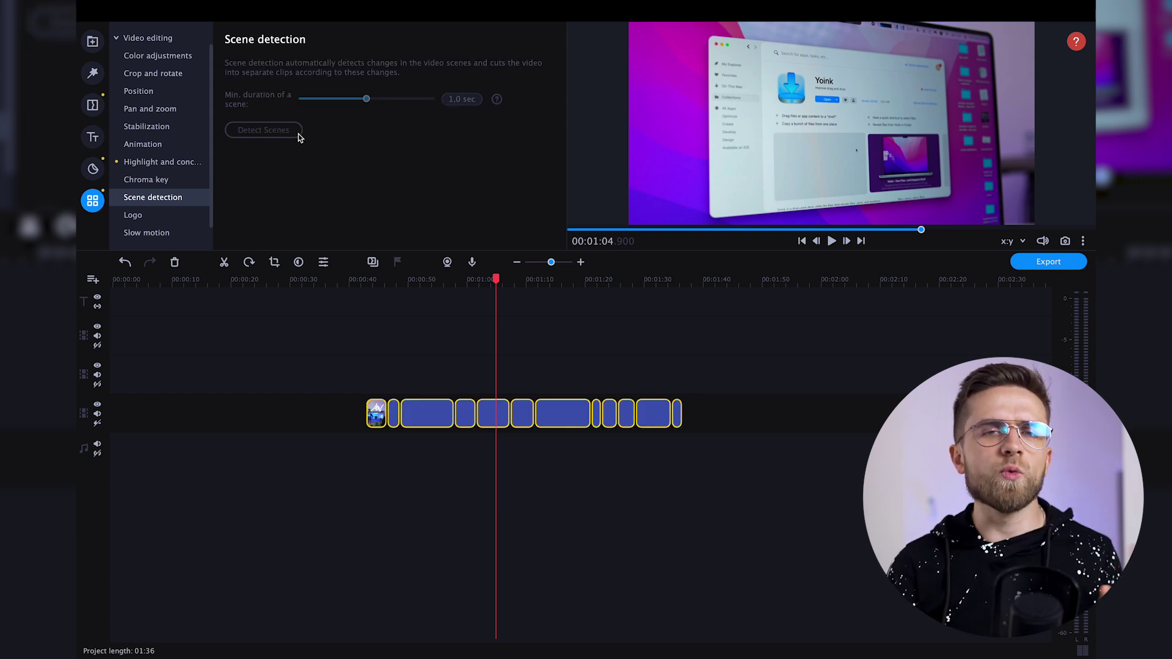
{"action": "left_click_drag", "start_coordinate": [446, 278], "coordinate": [378, 279]}
{"action": "key", "text": "space"}
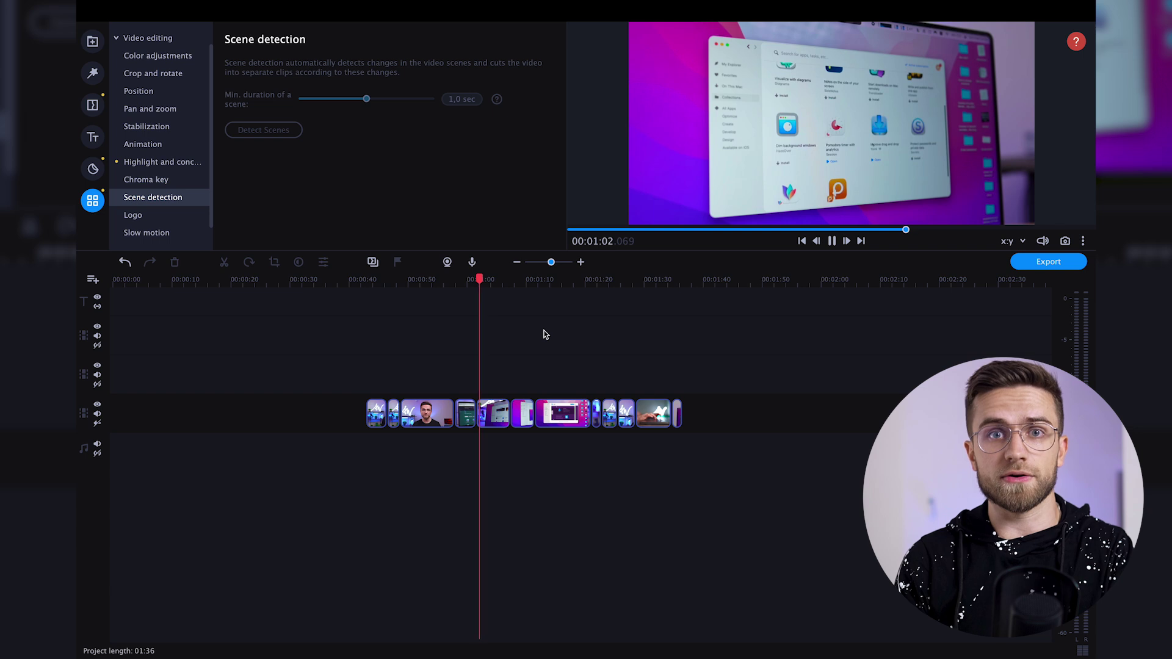
Move the playhead further along to review the split scene clips
{"action": "left_click", "coordinate": [504, 283]}
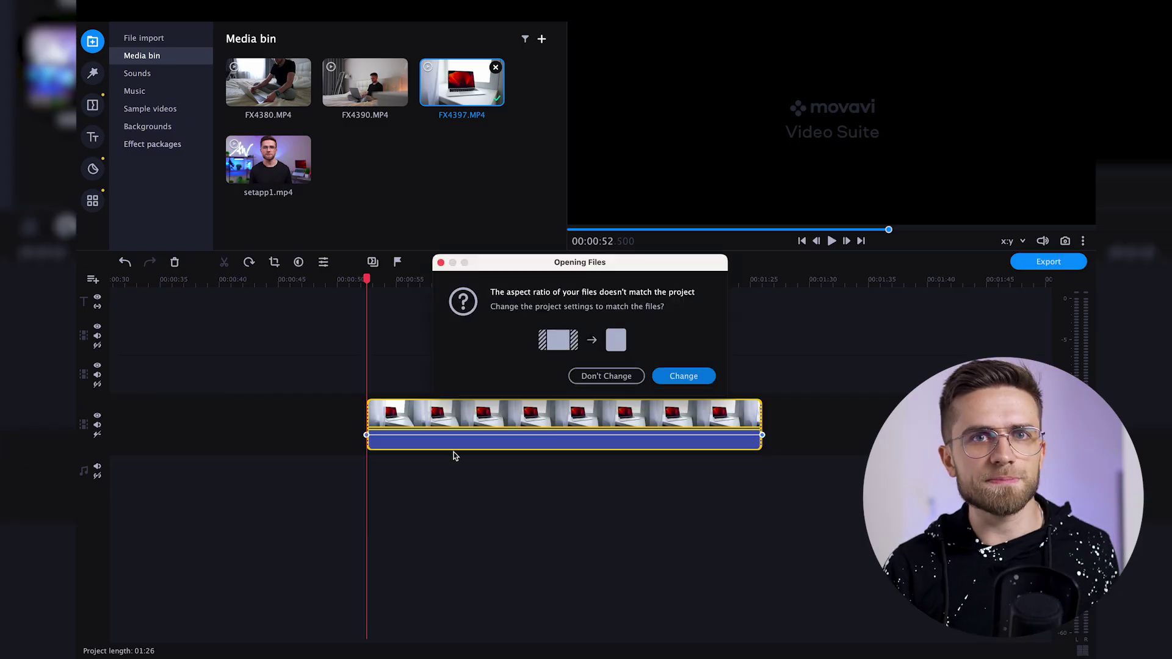
Change the project to the clip's 16:9 aspect ratio and delete the FX4397.MP4 audio track
{"action": "left_click", "coordinate": [659, 383]}
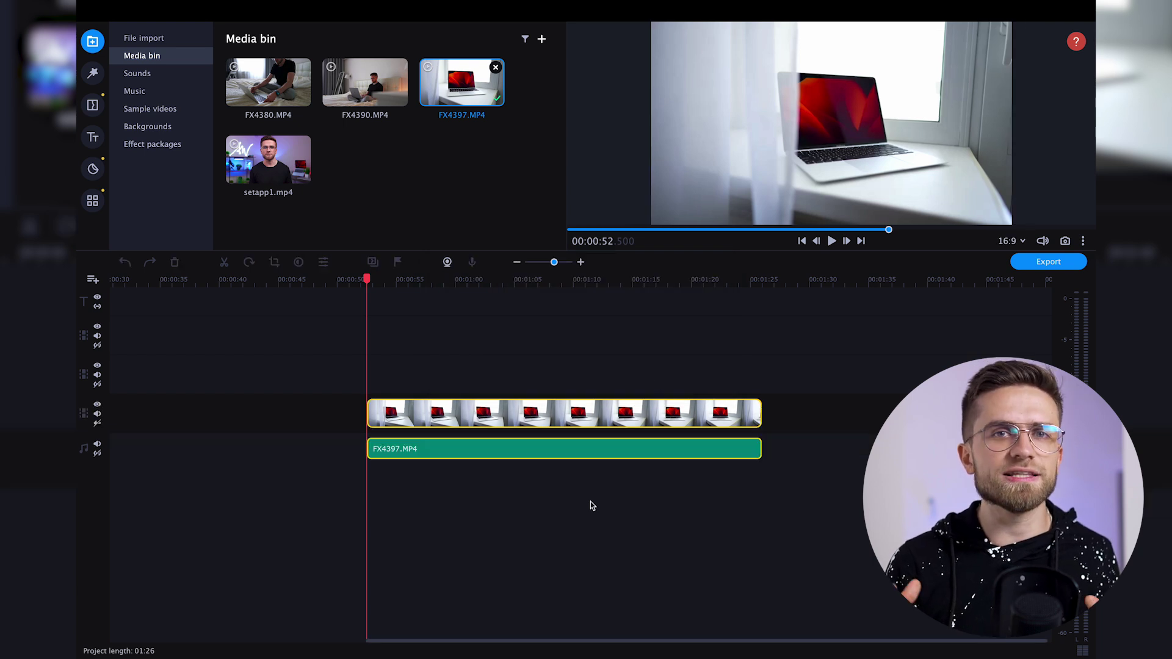
{"action": "key", "text": "Delete"}
{"action": "left_click", "coordinate": [583, 462]}
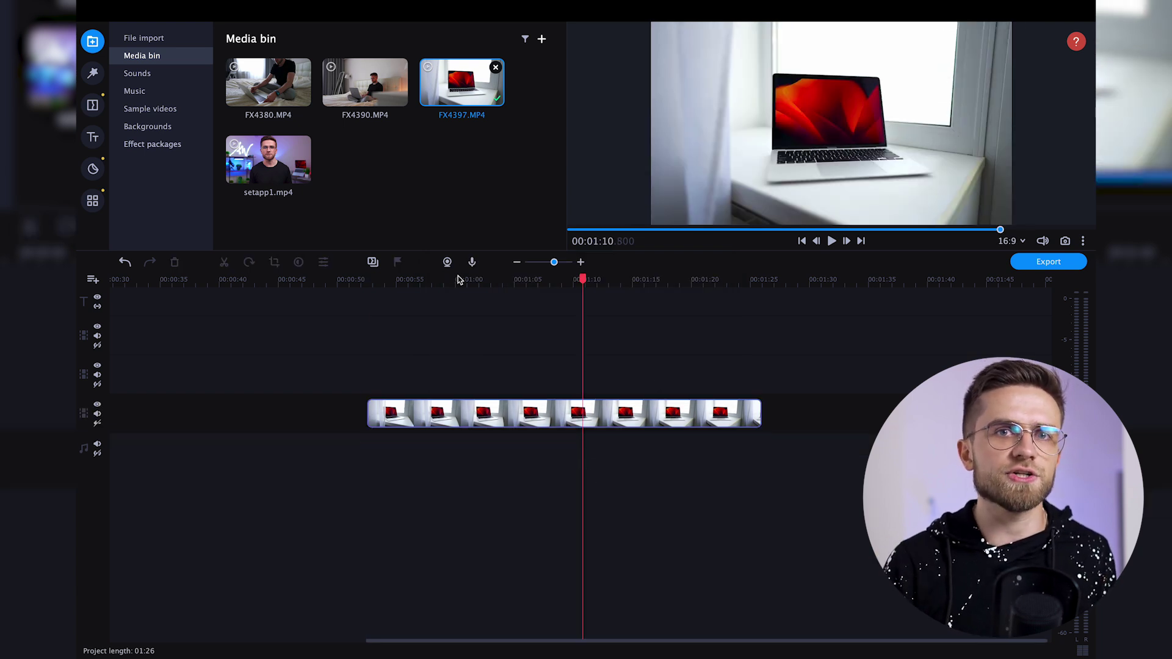
Apply the Drama LUT from Color adjustments to the FX4397.MP4 laptop clip
{"action": "left_click", "coordinate": [541, 428]}
{"action": "left_click", "coordinate": [102, 199]}
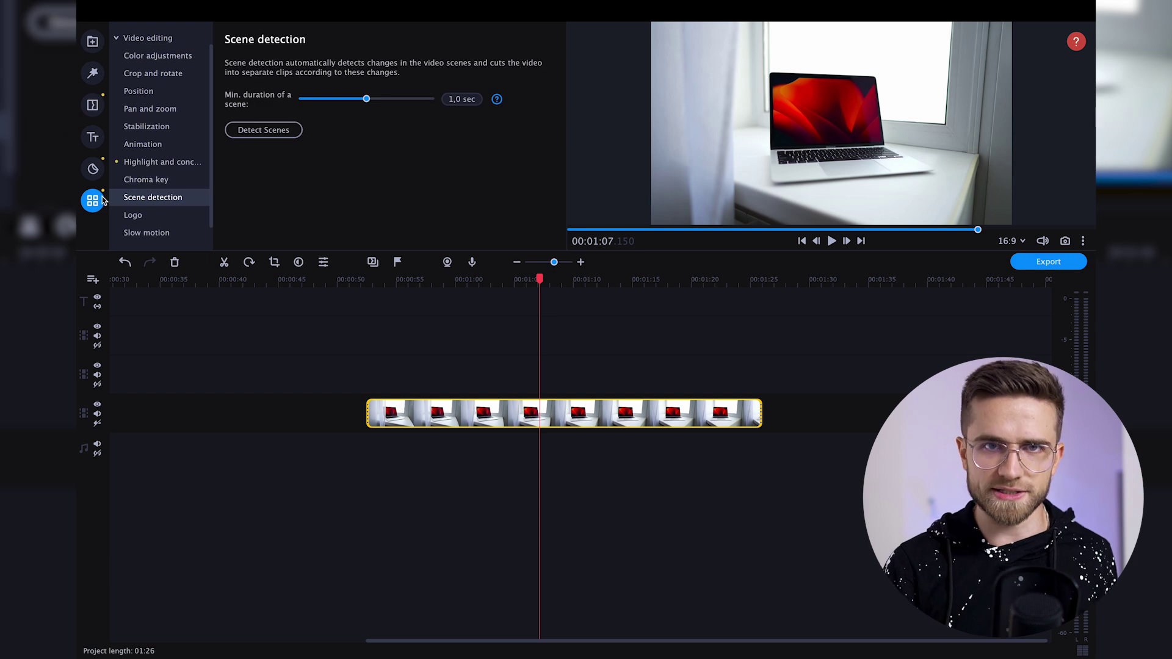
{"action": "left_click", "coordinate": [158, 57]}
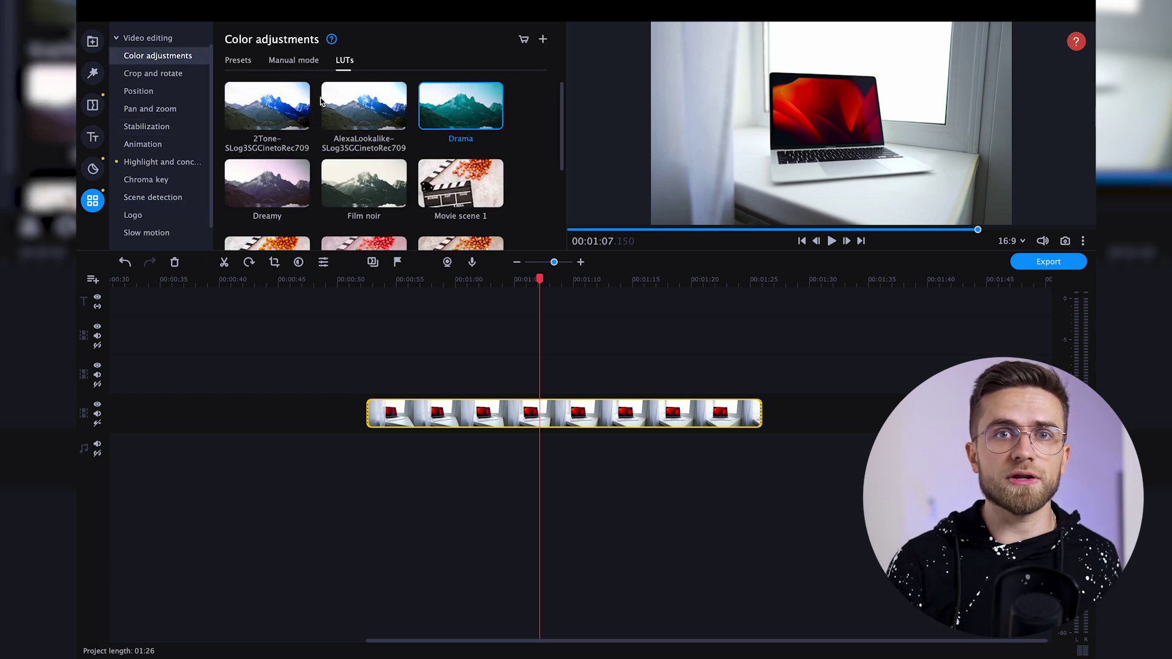
{"action": "left_click", "coordinate": [251, 61]}
{"action": "left_click", "coordinate": [303, 64]}
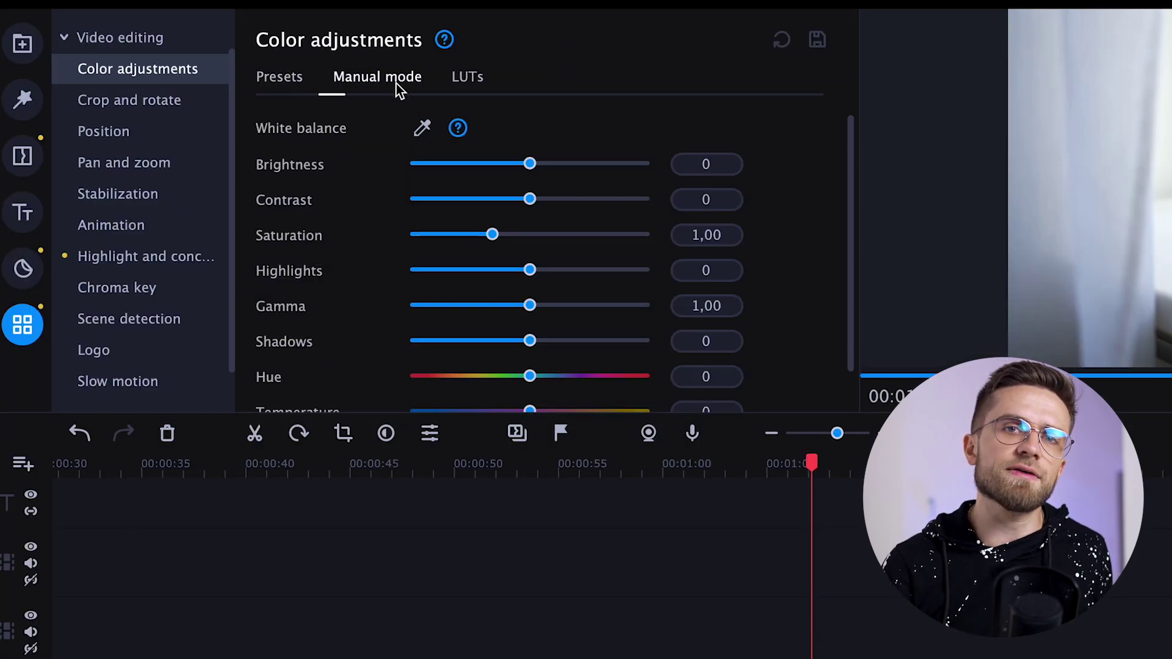
{"action": "left_click", "coordinate": [467, 77]}
{"action": "left_click", "coordinate": [703, 146]}
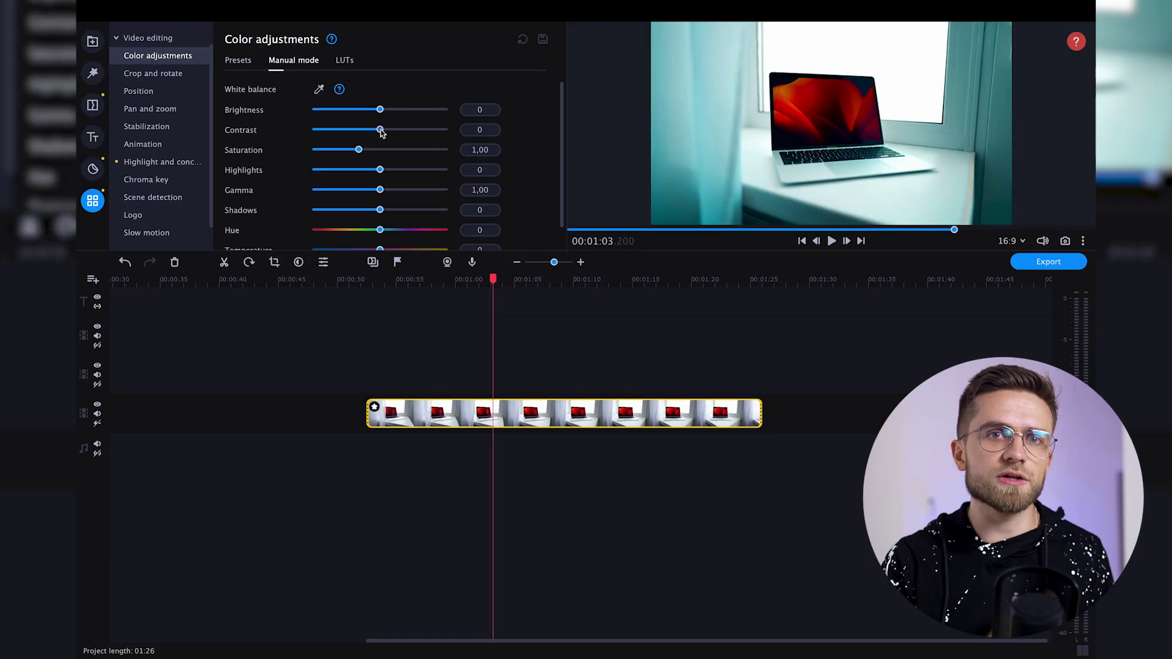
Set the laptop clip's Contrast slider to 19 in Manual mode
{"action": "left_click_drag", "start_coordinate": [381, 132], "coordinate": [401, 134]}
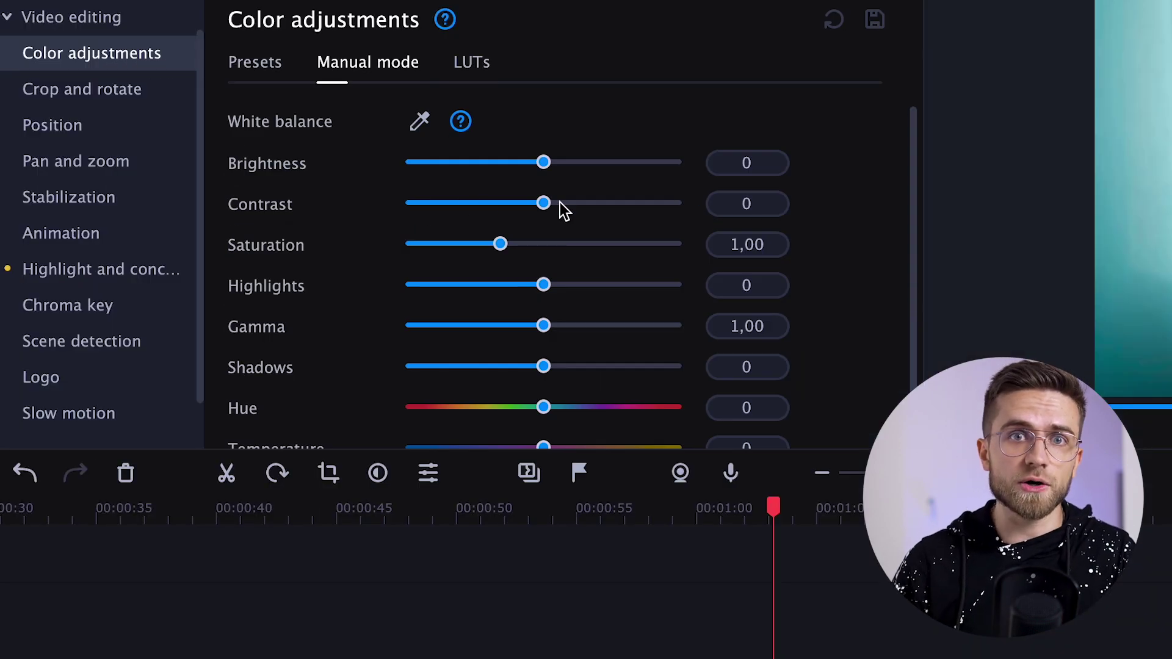
{"action": "left_click_drag", "start_coordinate": [543, 203], "coordinate": [585, 203]}
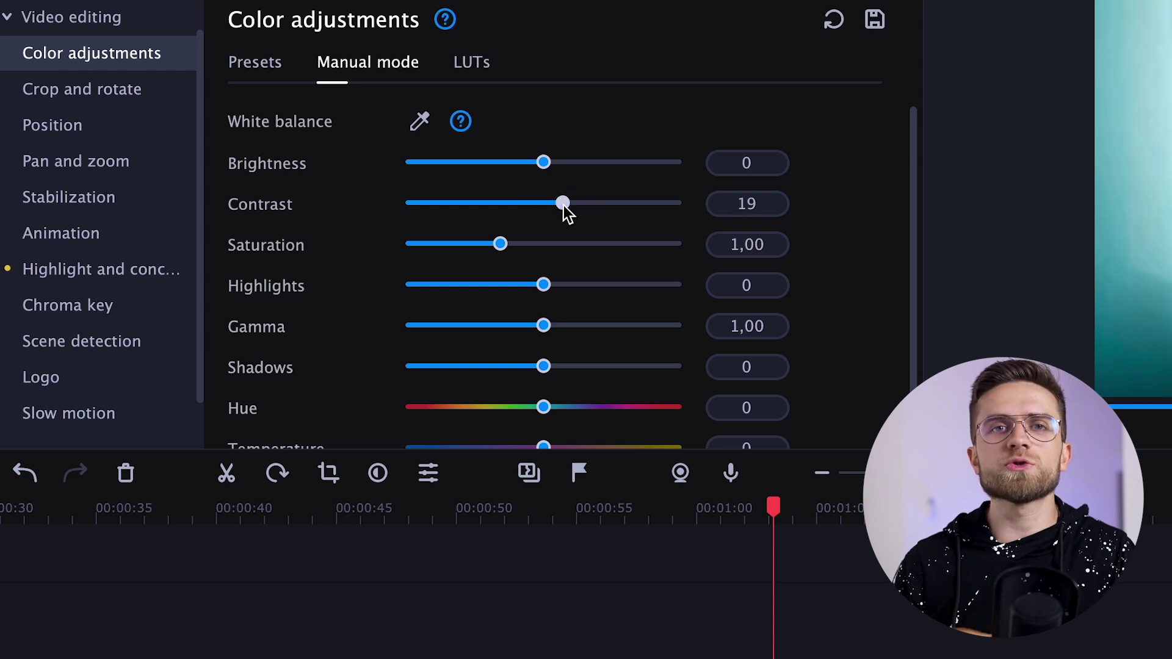